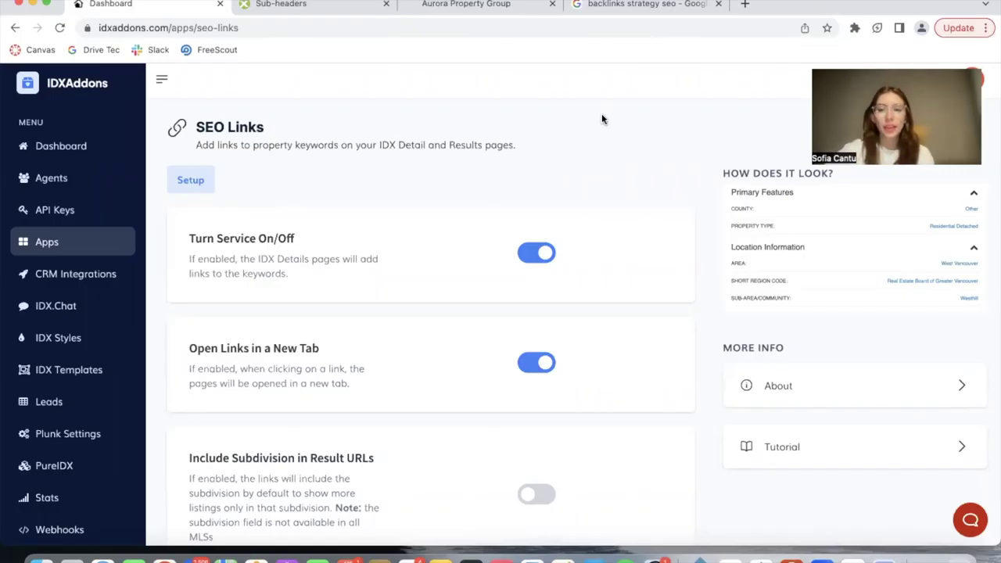
- Show the 'backlinks strategy seo' results down to People also ask, which defines a backlink
{"action": "left_click", "coordinate": [627, 5]}
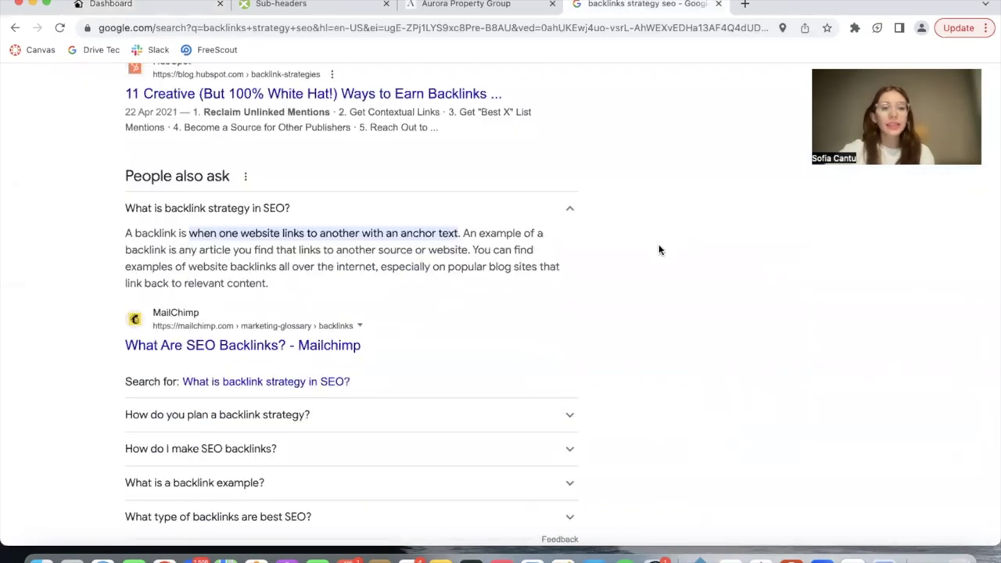
{"action": "scroll", "coordinate": [660, 244], "scroll_direction": "down", "scroll_amount": 1}
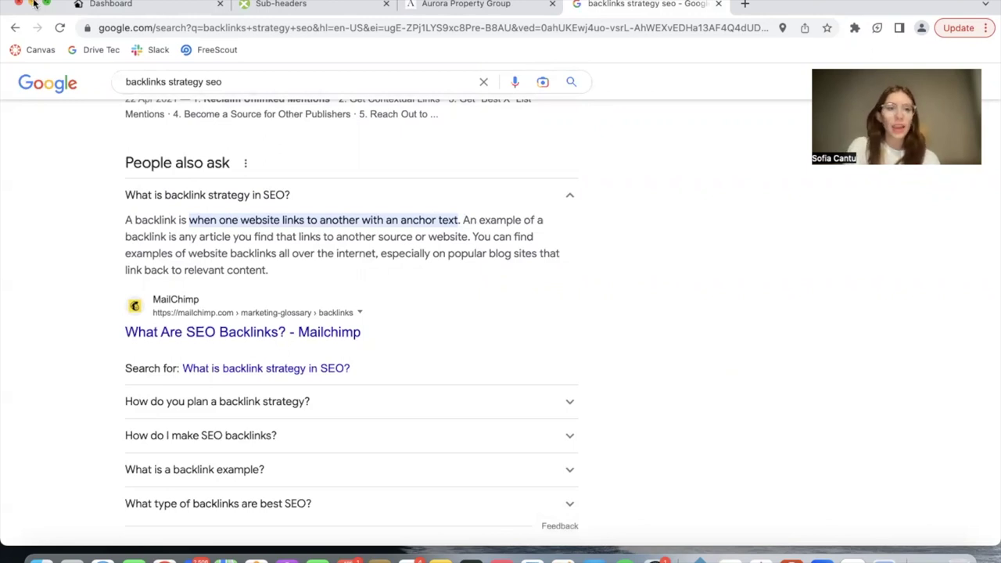
- Switch back to the Dashboard tab showing the IDXAddons SEO Links settings
{"action": "left_click", "coordinate": [94, 4]}
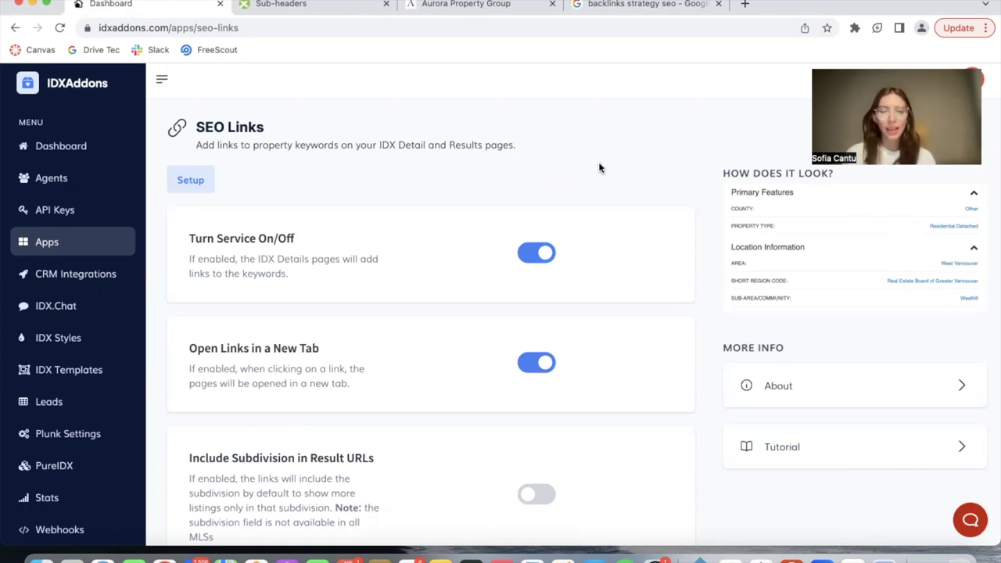
{"action": "left_click", "coordinate": [812, 384]}
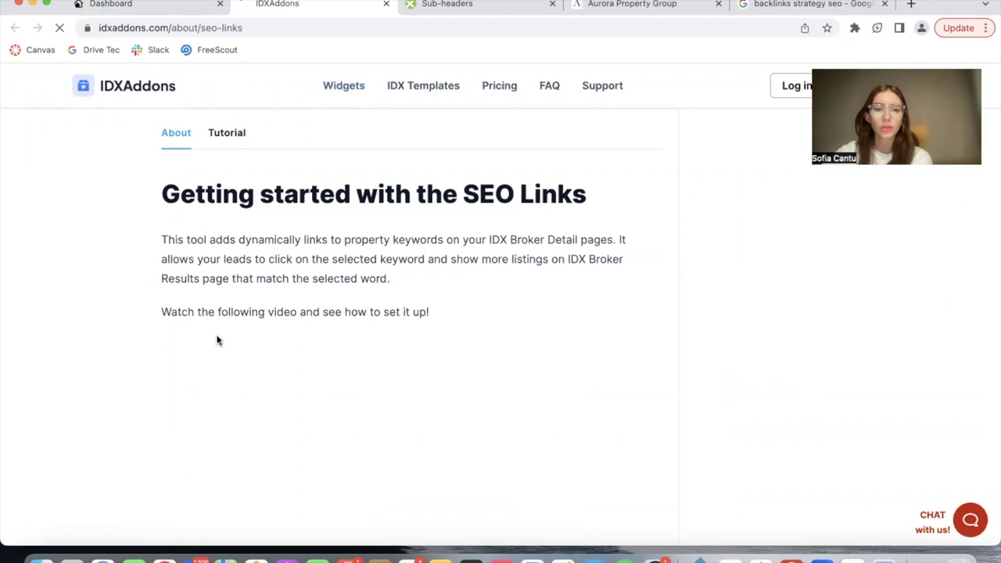
{"action": "scroll", "coordinate": [328, 416], "scroll_direction": "down", "scroll_amount": 2}
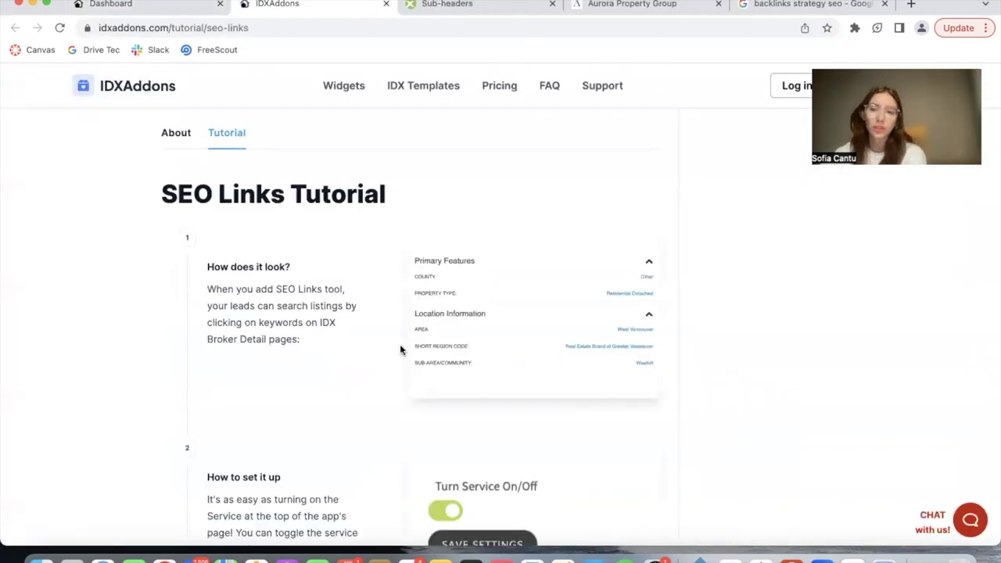
{"action": "scroll", "coordinate": [398, 345], "scroll_direction": "down", "scroll_amount": 15}
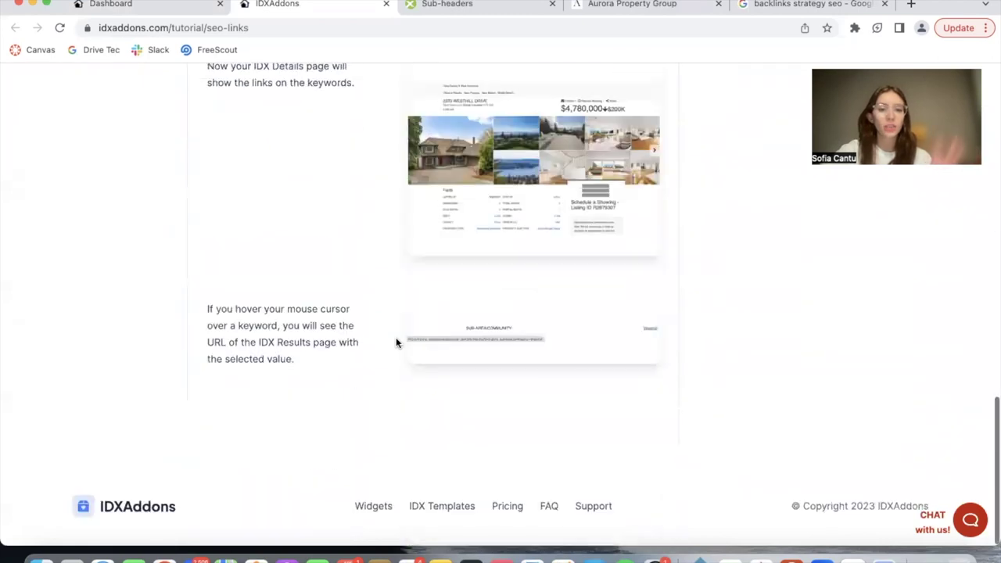
{"action": "key", "text": "super+w"}
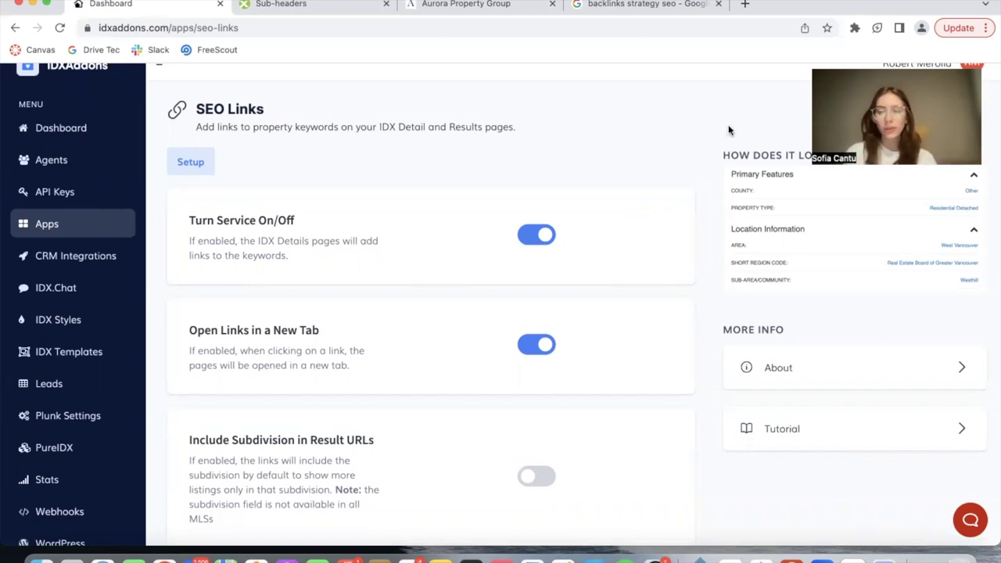
{"action": "scroll", "coordinate": [447, 355], "scroll_direction": "down", "scroll_amount": 1}
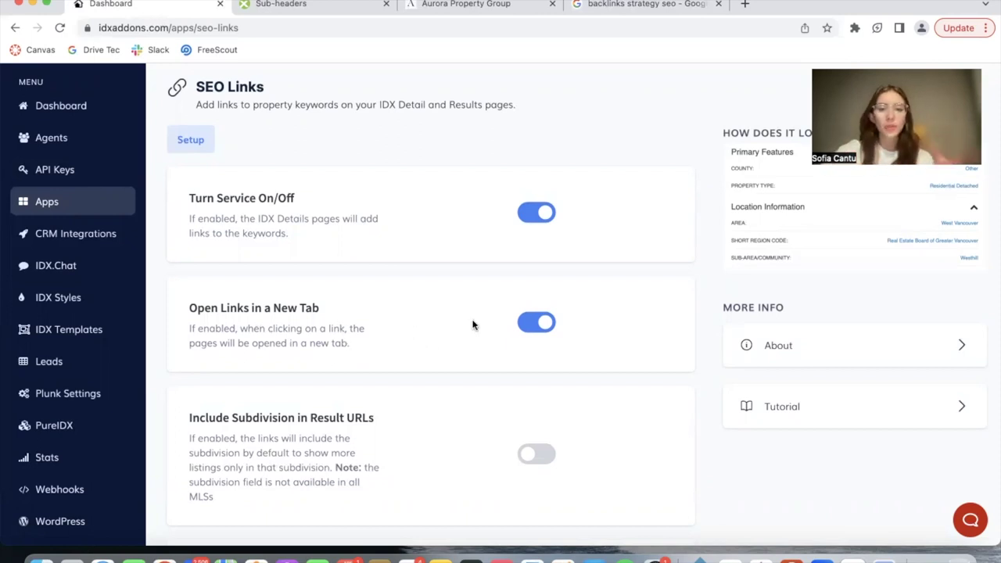
{"action": "scroll", "coordinate": [600, 324], "scroll_direction": "down", "scroll_amount": 3}
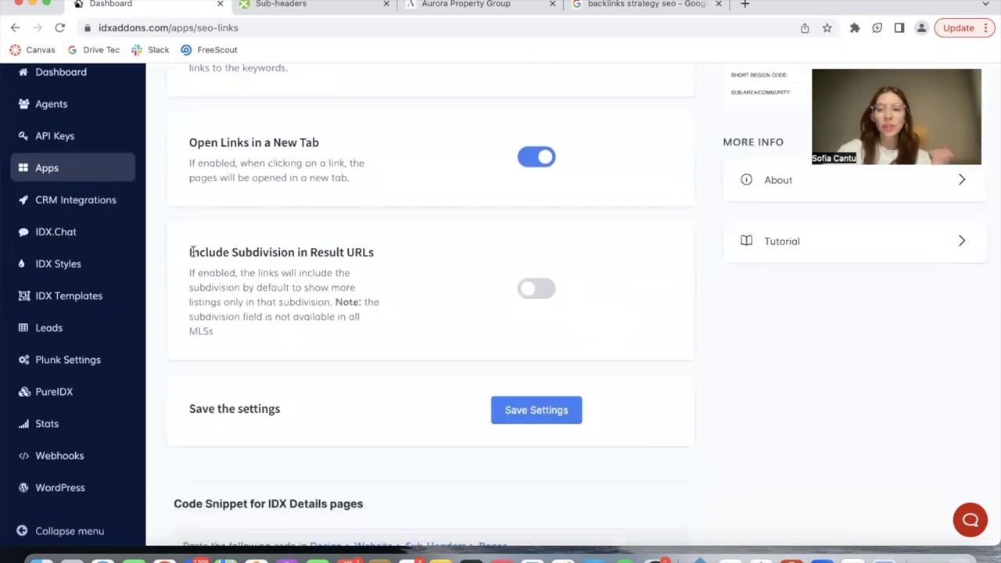
{"action": "scroll", "coordinate": [191, 252], "scroll_direction": "up", "scroll_amount": 5}
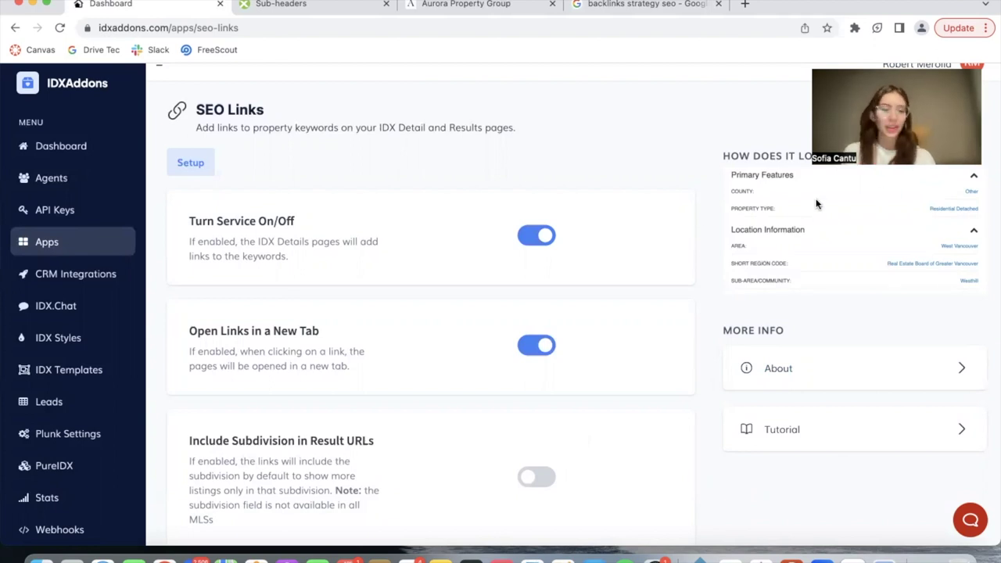
{"action": "scroll", "coordinate": [647, 321], "scroll_direction": "down", "scroll_amount": 3}
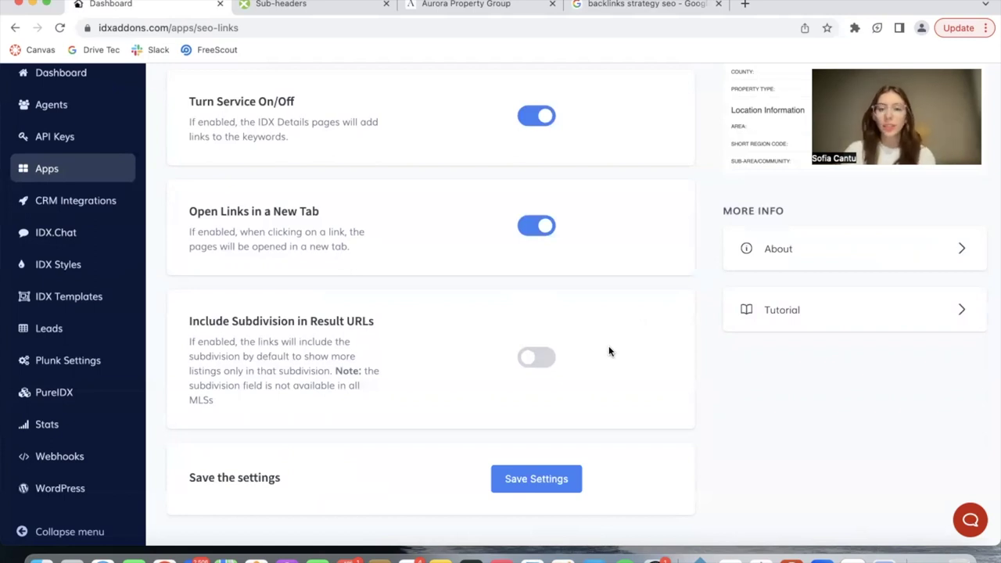
{"action": "scroll", "coordinate": [610, 352], "scroll_direction": "down", "scroll_amount": 3}
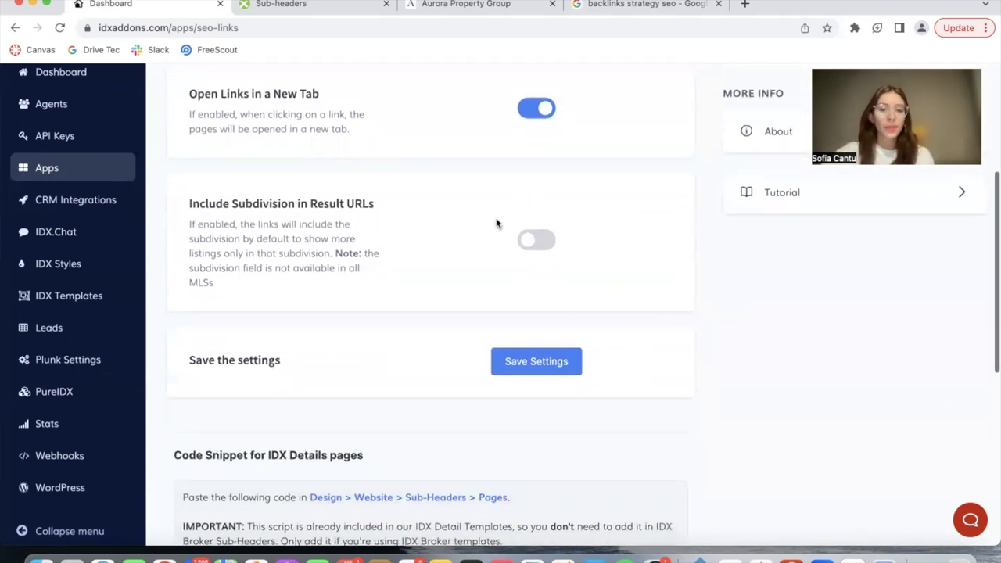
{"action": "scroll", "coordinate": [355, 176], "scroll_direction": "up", "scroll_amount": 6}
{"action": "scroll", "coordinate": [355, 176], "scroll_direction": "down", "scroll_amount": 5}
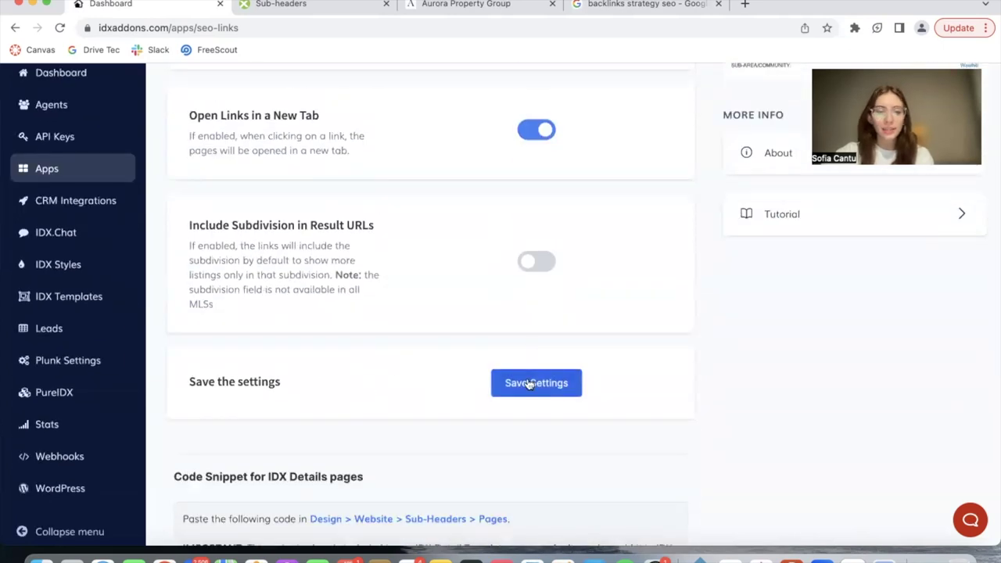
{"action": "scroll", "coordinate": [528, 381], "scroll_direction": "down", "scroll_amount": 4}
{"action": "scroll", "coordinate": [508, 329], "scroll_direction": "down", "scroll_amount": 3}
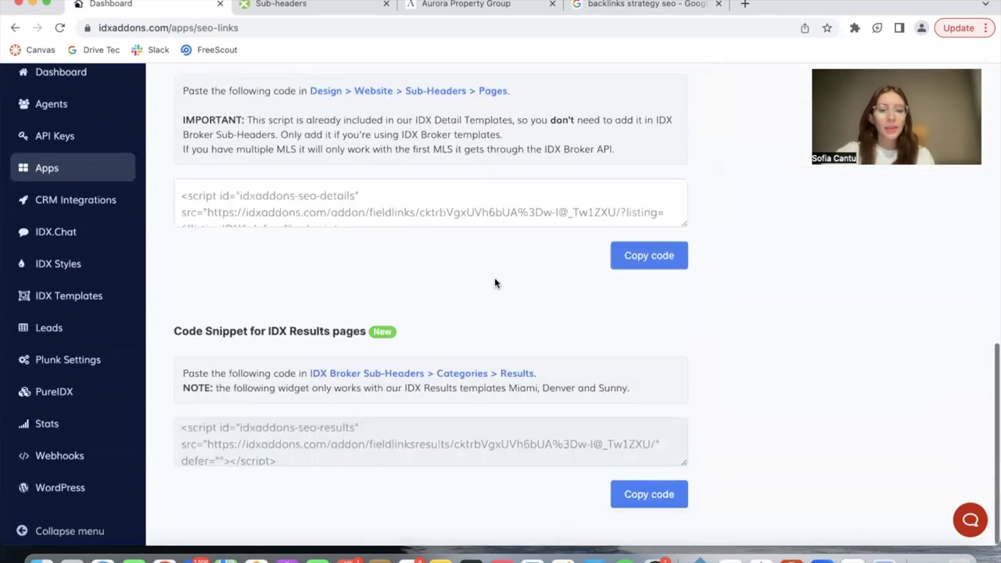
{"action": "scroll", "coordinate": [461, 293], "scroll_direction": "up", "scroll_amount": 1}
{"action": "scroll", "coordinate": [449, 300], "scroll_direction": "up", "scroll_amount": 1}
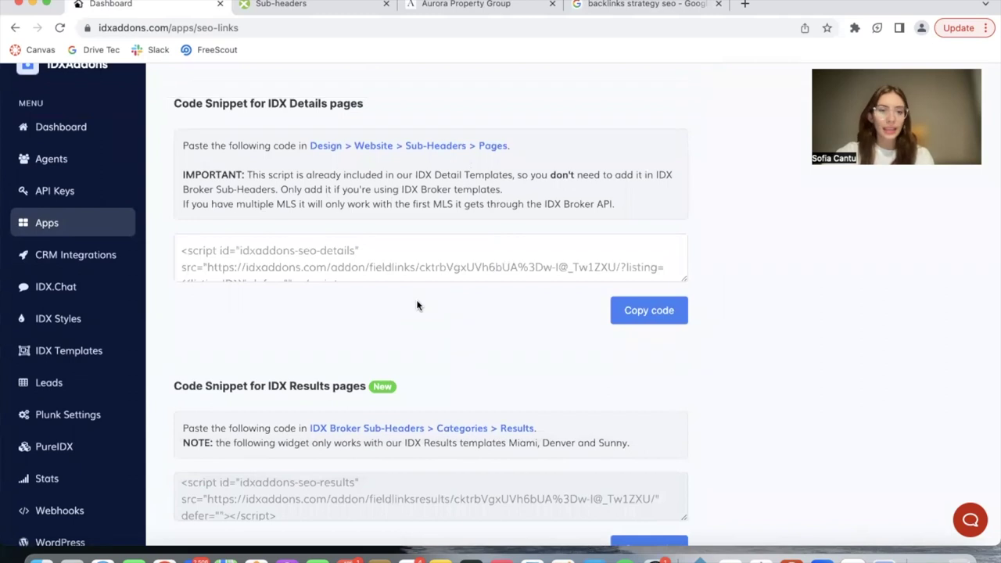
{"action": "scroll", "coordinate": [437, 242], "scroll_direction": "up", "scroll_amount": 1}
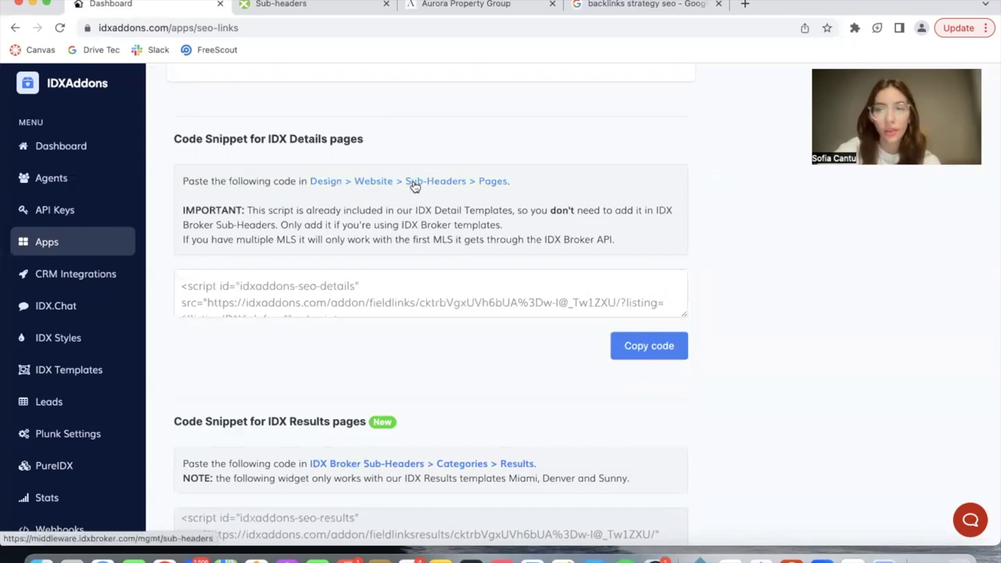
- Open IDX Broker's Sub-Headers settings and the Details page sub-header
{"action": "left_click", "coordinate": [383, 184]}
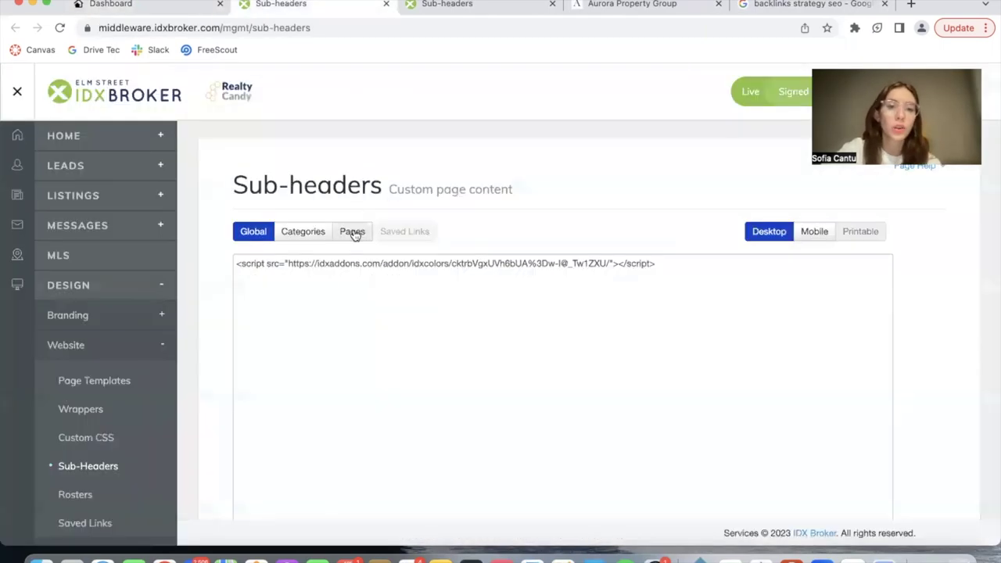
{"action": "left_click", "coordinate": [352, 232]}
{"action": "scroll", "coordinate": [318, 436], "scroll_direction": "down", "scroll_amount": 5}
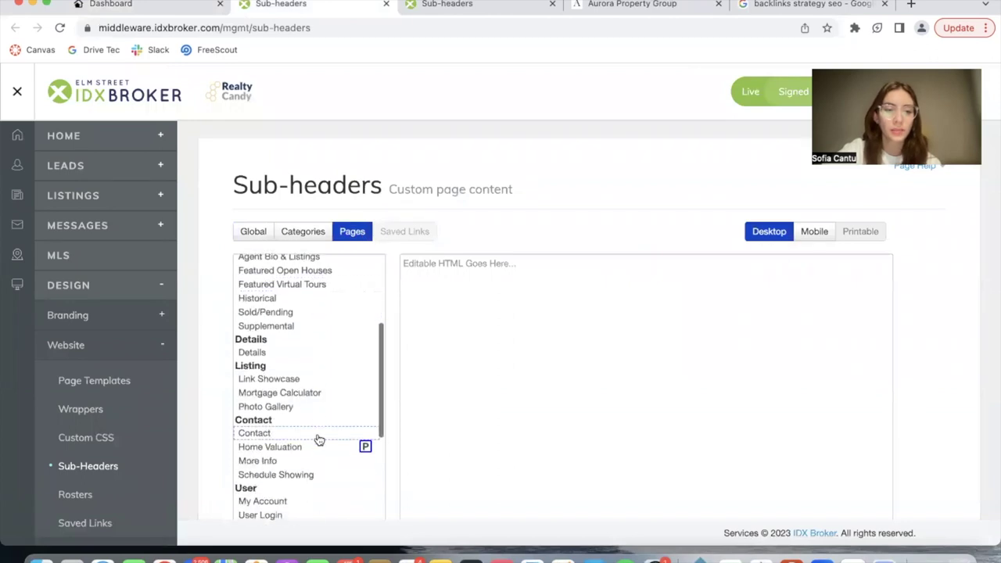
{"action": "left_click", "coordinate": [304, 446]}
{"action": "scroll", "coordinate": [302, 447], "scroll_direction": "down", "scroll_amount": 3}
{"action": "scroll", "coordinate": [302, 452], "scroll_direction": "up", "scroll_amount": 4}
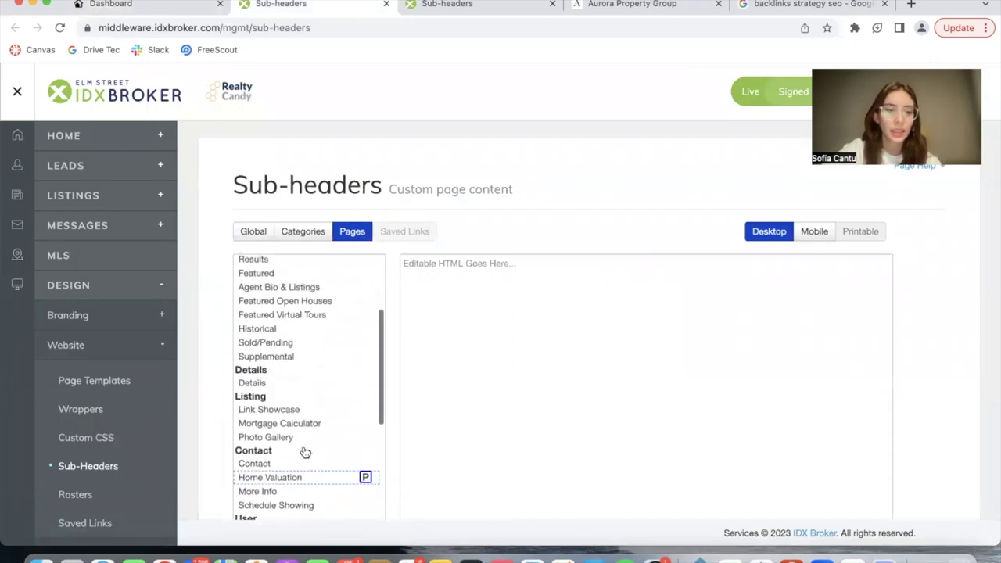
{"action": "scroll", "coordinate": [305, 452], "scroll_direction": "up", "scroll_amount": 1}
{"action": "left_click", "coordinate": [268, 416]}
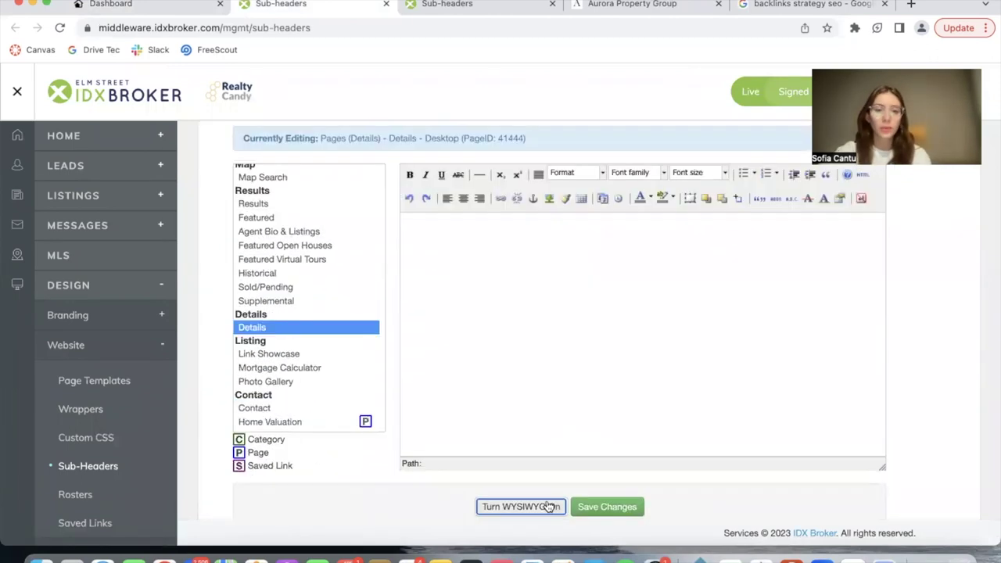
- Switch the Details sub-header to plain HTML, paste the SEO details script, then clear it
{"action": "left_click", "coordinate": [550, 507]}
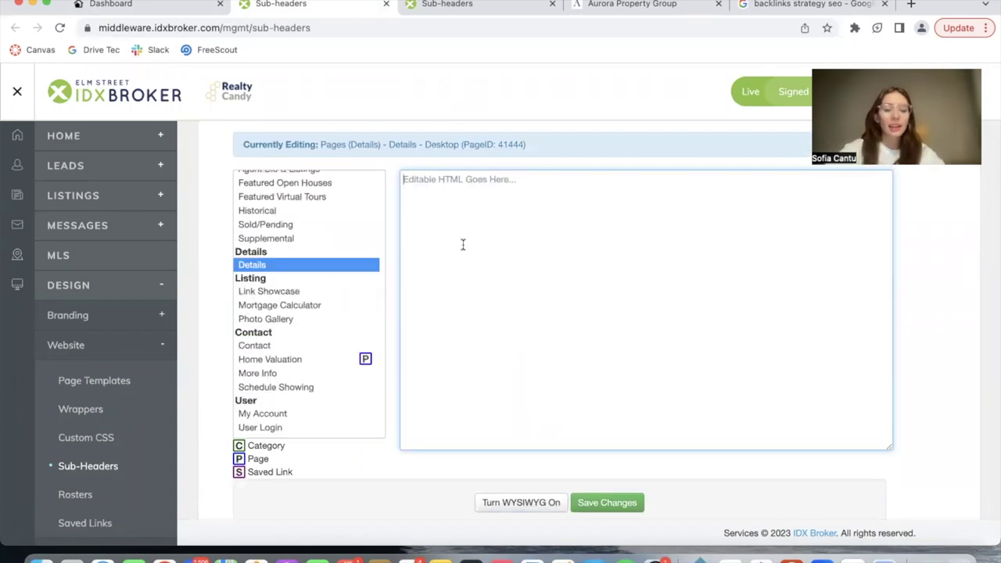
{"action": "key", "text": "ctrl+v"}
{"action": "key", "text": "ctrl+a"}
{"action": "key", "text": "BackSpace"}
- Open the Global sub-header and briefly check the IDXAddons SEO Links page
{"action": "scroll", "coordinate": [333, 298], "scroll_direction": "up", "scroll_amount": 10}
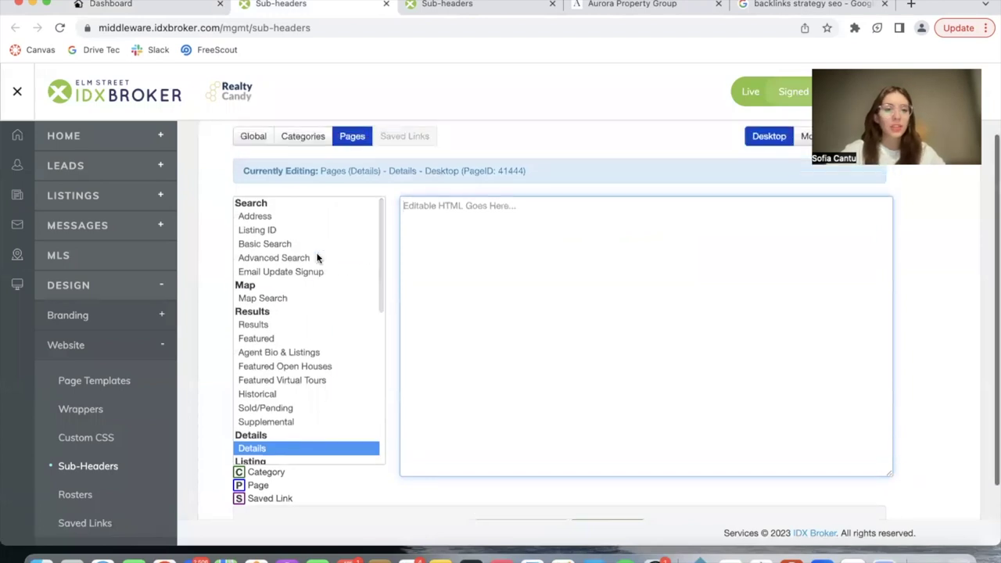
{"action": "scroll", "coordinate": [317, 258], "scroll_direction": "up", "scroll_amount": 2}
{"action": "left_click", "coordinate": [247, 188]}
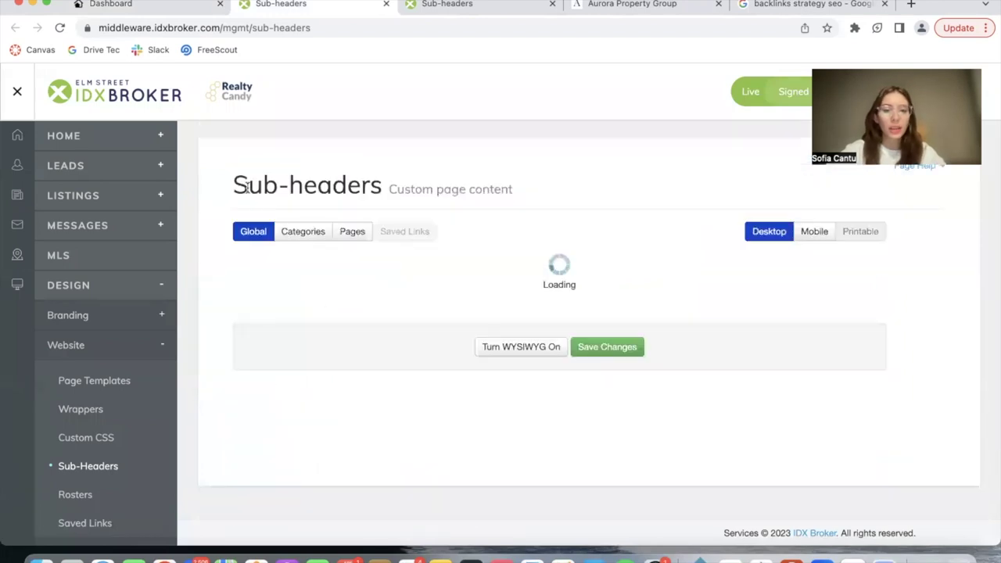
{"action": "key", "text": "ctrl+shift+Tab"}
{"action": "scroll", "coordinate": [308, 364], "scroll_direction": "down", "scroll_amount": 3}
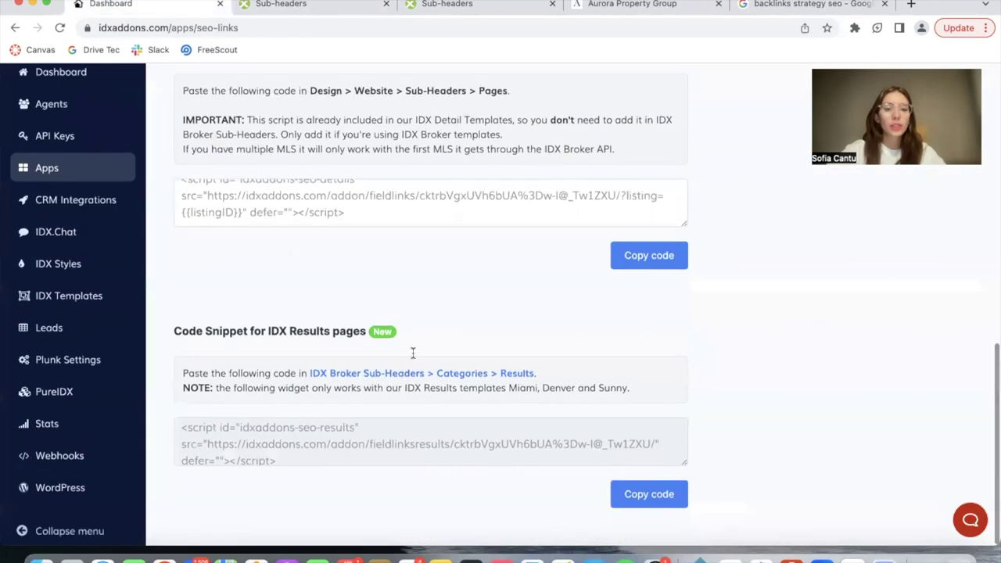
{"action": "key", "text": "ctrl+Tab"}
- Open the Category – Results – Desktop sub-header and turn WYSIWYG off
{"action": "left_click", "coordinate": [310, 233]}
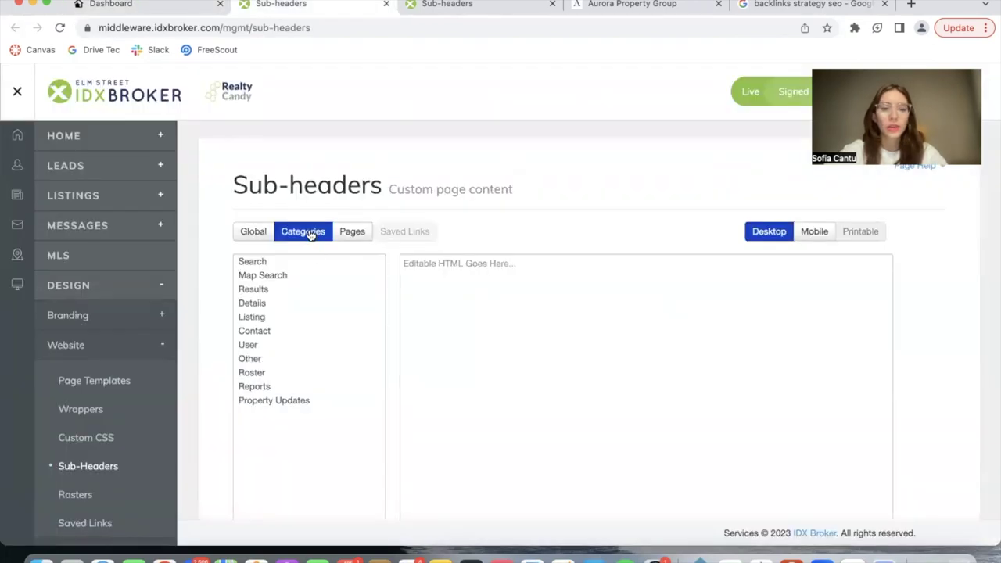
{"action": "left_click", "coordinate": [278, 290]}
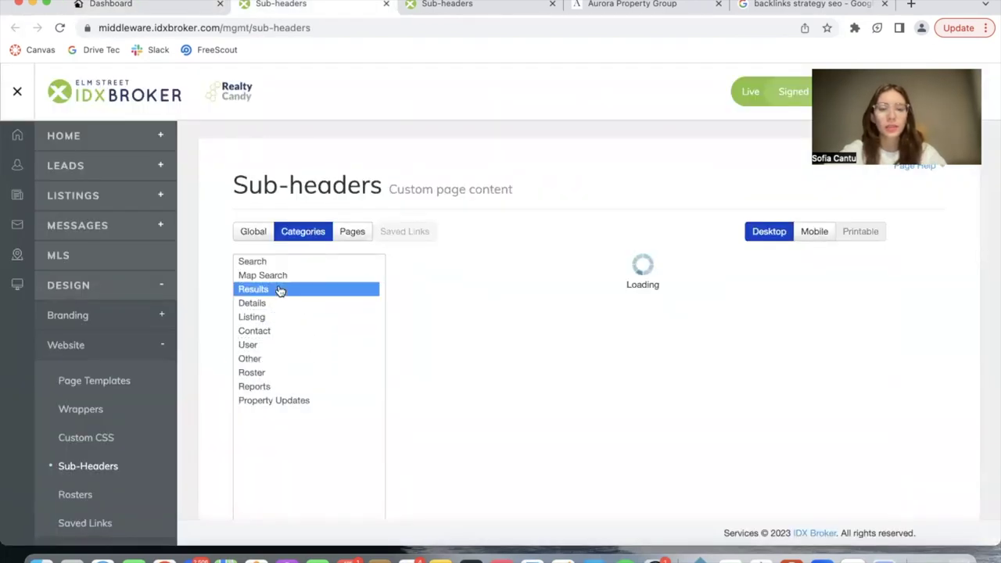
{"action": "scroll", "coordinate": [675, 342], "scroll_direction": "down", "scroll_amount": 2}
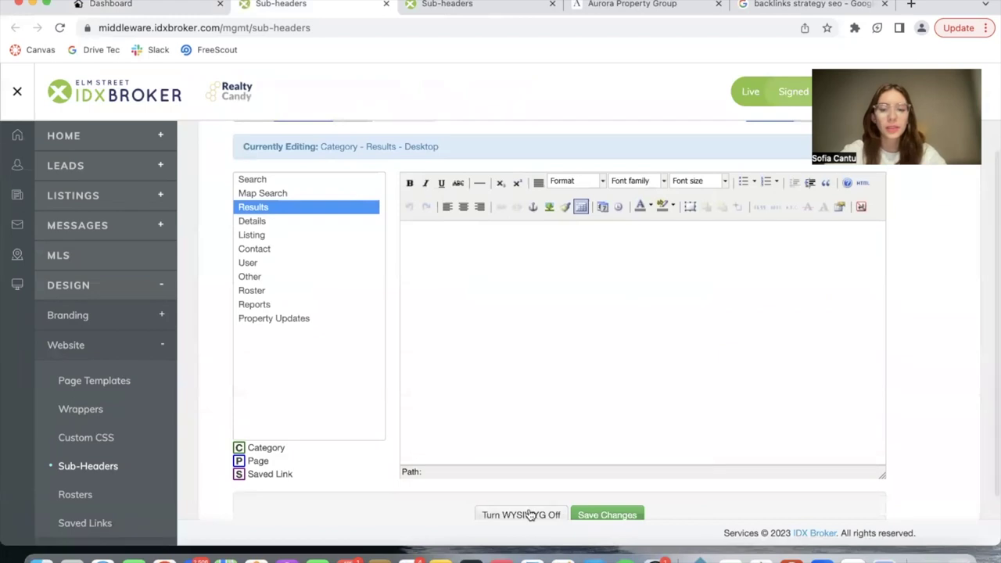
{"action": "left_click", "coordinate": [529, 515]}
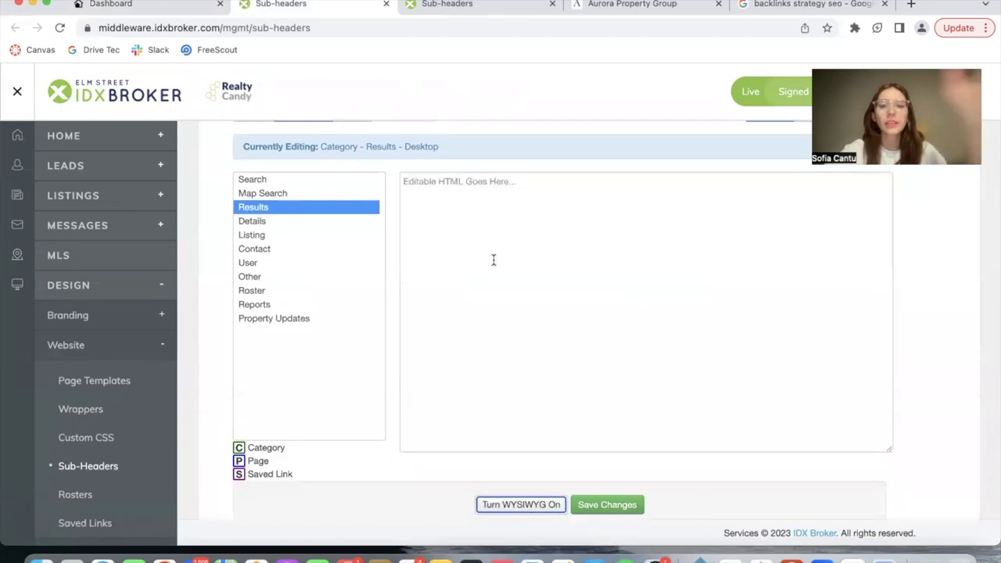
- Run a listing search on the Aurora Property Group site and scroll the results
{"action": "left_click", "coordinate": [623, 6]}
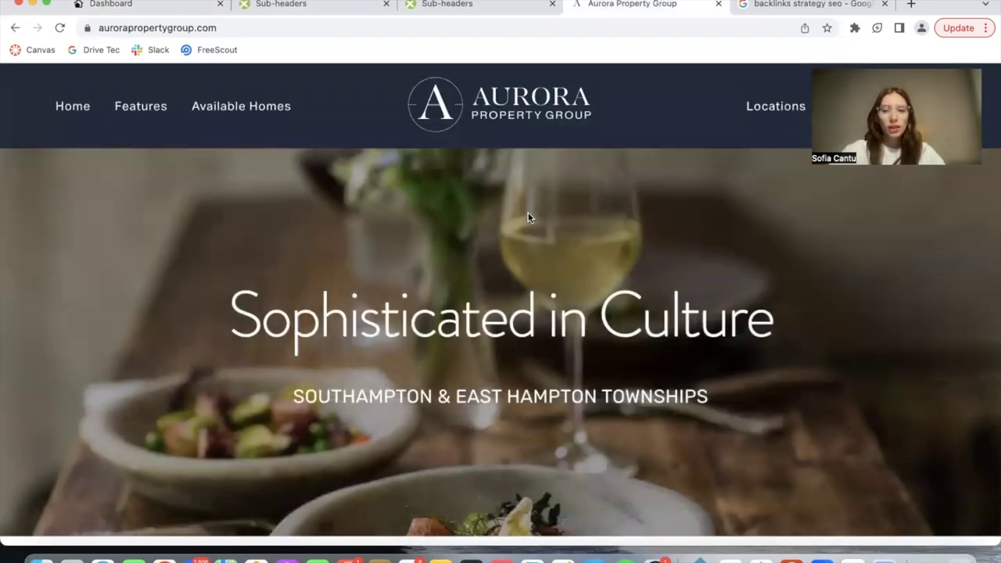
{"action": "scroll", "coordinate": [528, 212], "scroll_direction": "down", "scroll_amount": 3}
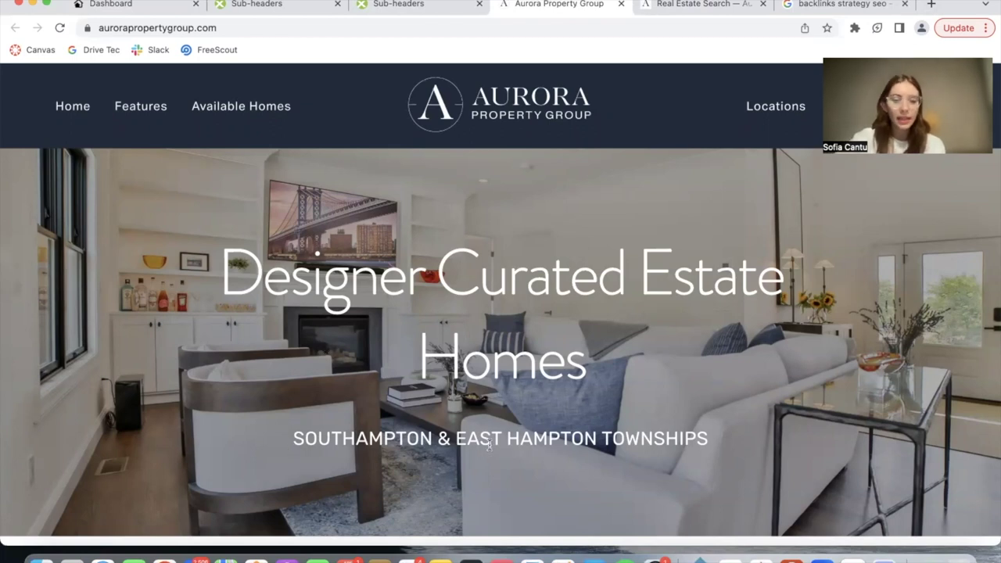
{"action": "scroll", "coordinate": [489, 445], "scroll_direction": "down", "scroll_amount": 4}
{"action": "scroll", "coordinate": [420, 288], "scroll_direction": "up", "scroll_amount": 4}
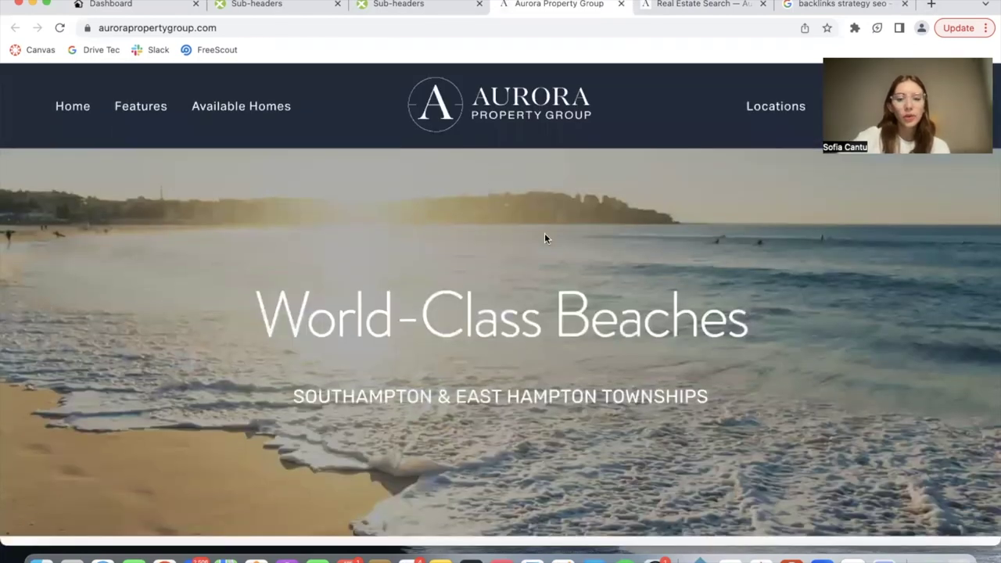
{"action": "left_click", "coordinate": [695, 5]}
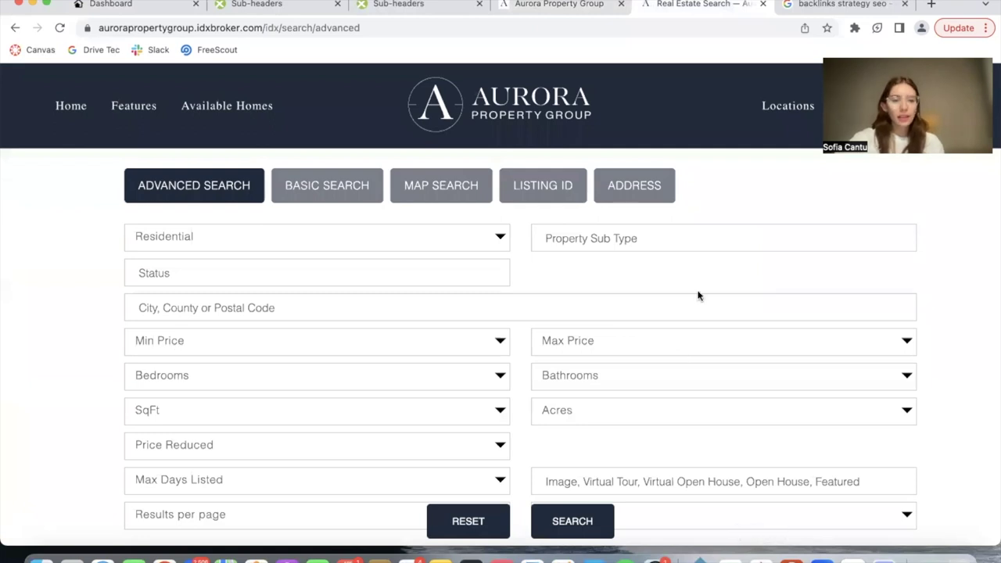
{"action": "scroll", "coordinate": [697, 293], "scroll_direction": "down", "scroll_amount": 3}
{"action": "scroll", "coordinate": [697, 293], "scroll_direction": "up", "scroll_amount": 3}
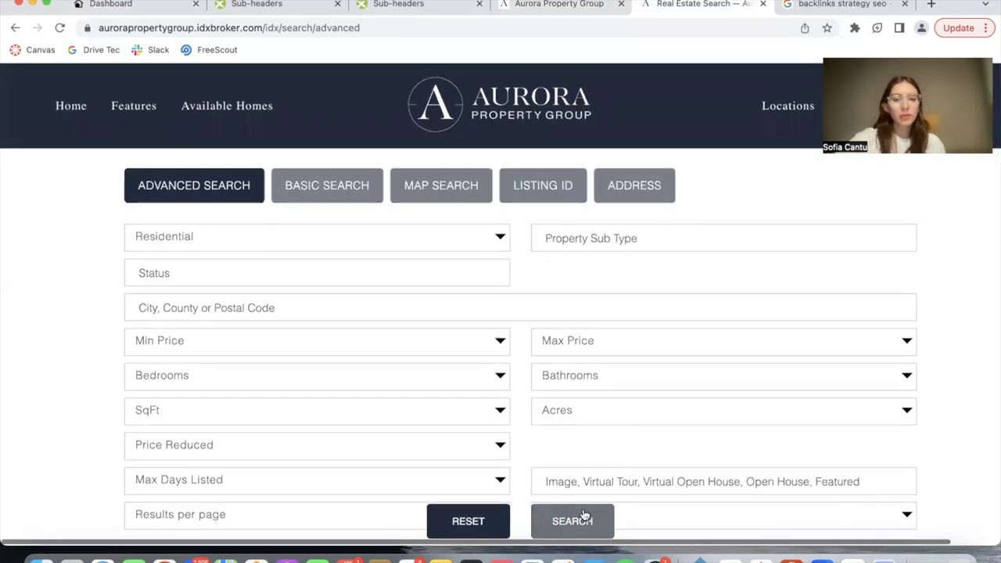
{"action": "left_click", "coordinate": [584, 517]}
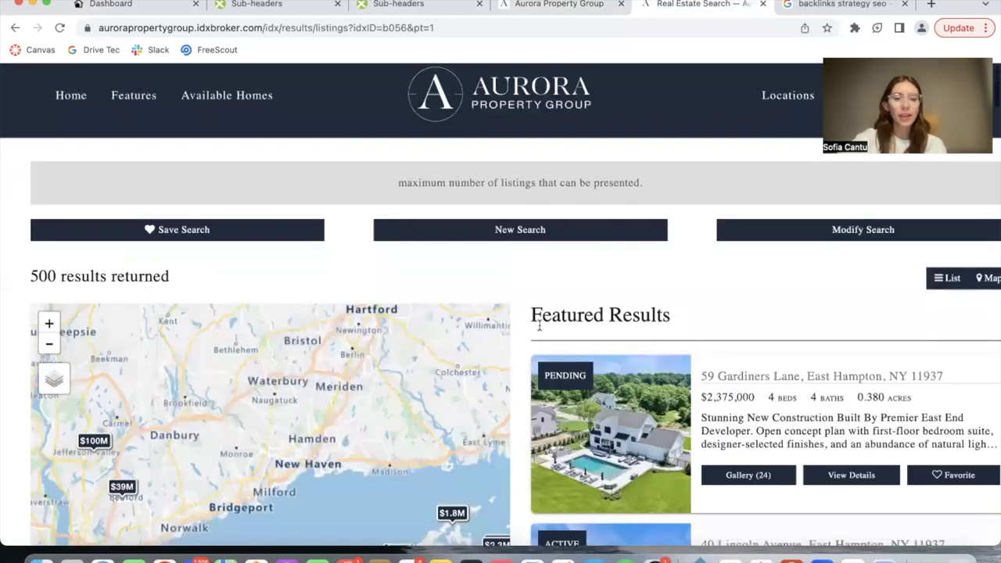
{"action": "scroll", "coordinate": [542, 328], "scroll_direction": "down", "scroll_amount": 3}
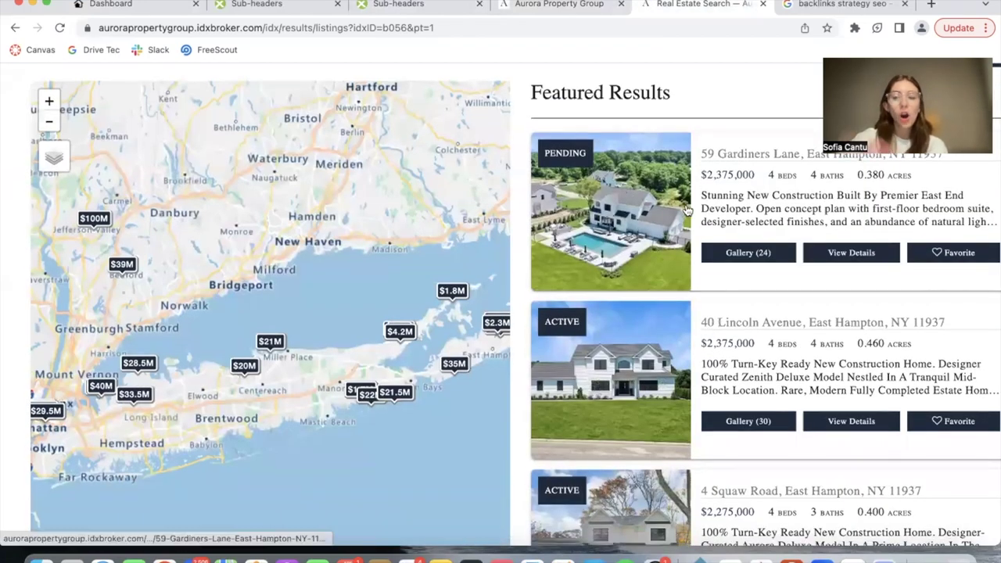
{"action": "scroll", "coordinate": [614, 305], "scroll_direction": "down", "scroll_amount": 5}
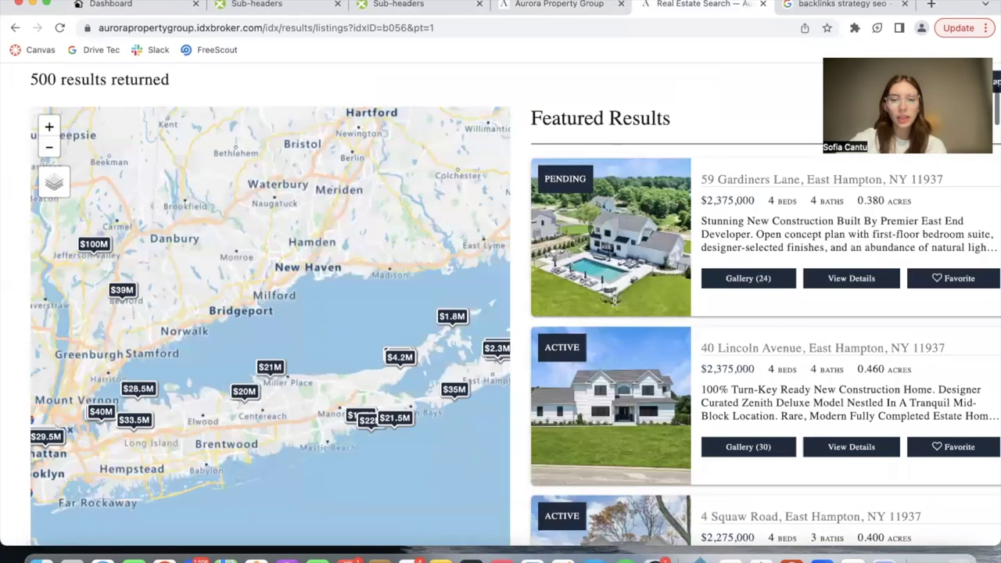
{"action": "scroll", "coordinate": [614, 299], "scroll_direction": "down", "scroll_amount": 5}
{"action": "scroll", "coordinate": [594, 297], "scroll_direction": "up", "scroll_amount": 10}
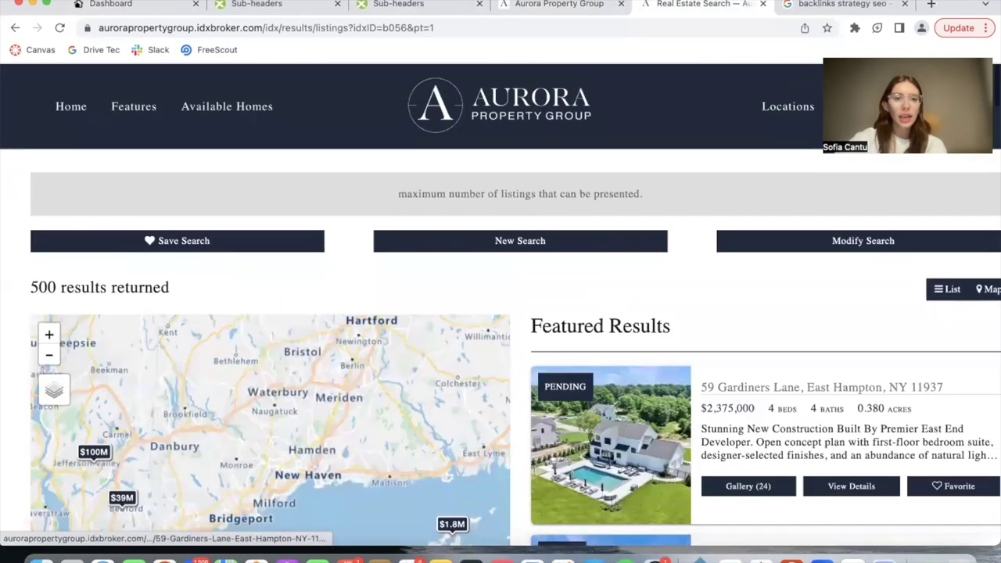
- Copy the IDX Results snippet from SEO Links, paste it into the Results sub-header, and save
{"action": "left_click", "coordinate": [266, 5]}
{"action": "left_click", "coordinate": [149, 5]}
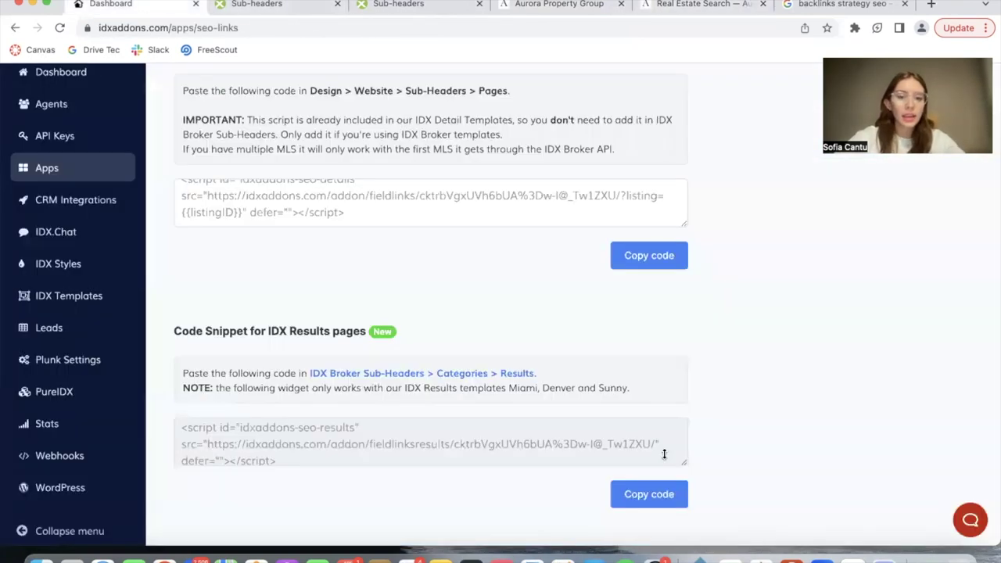
{"action": "left_click", "coordinate": [635, 492]}
{"action": "left_click", "coordinate": [262, 5]}
{"action": "scroll", "coordinate": [376, 203], "scroll_direction": "up", "scroll_amount": 1}
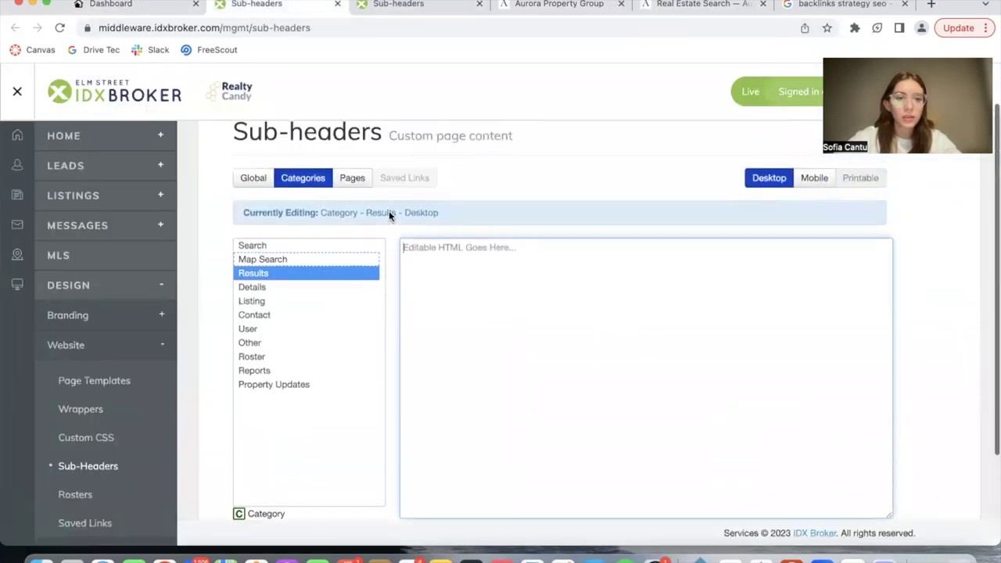
{"action": "left_click", "coordinate": [478, 281]}
{"action": "key", "text": "ctrl+v"}
{"action": "scroll", "coordinate": [625, 405], "scroll_direction": "down", "scroll_amount": 2}
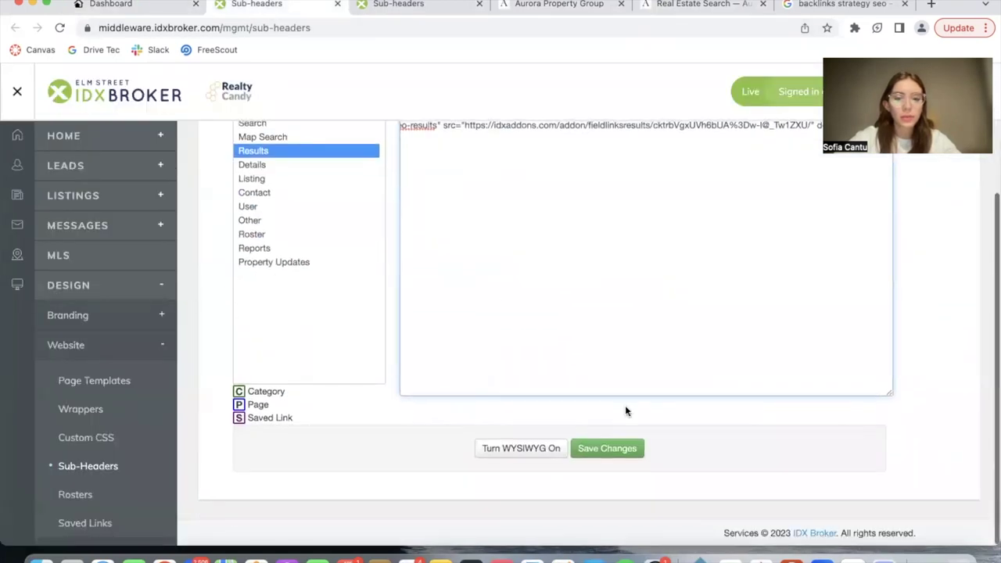
{"action": "left_click", "coordinate": [606, 449]}
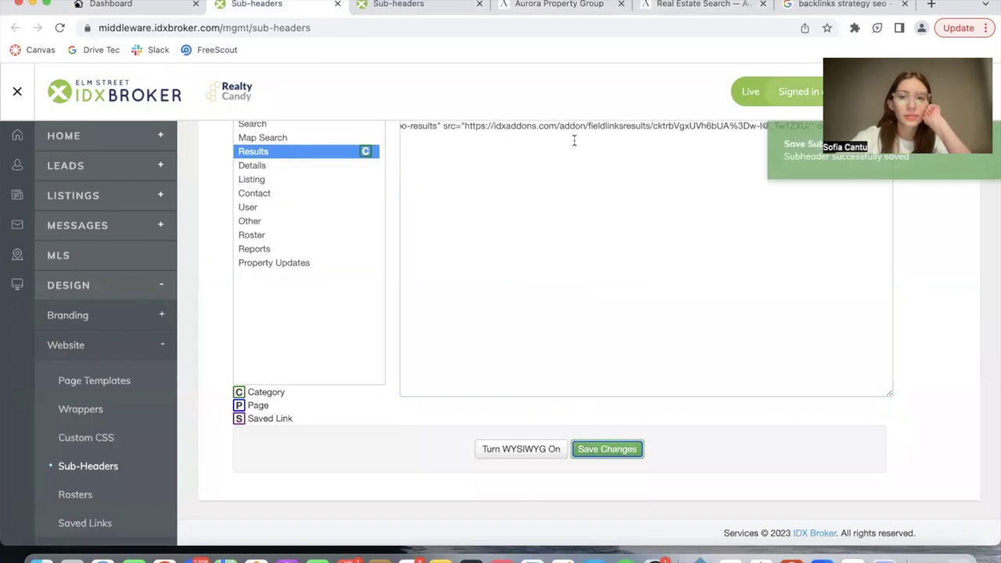
- Close the Google tab and follow a listing's '4 beds' link to review 4-bedroom results
{"action": "left_click", "coordinate": [656, 5]}
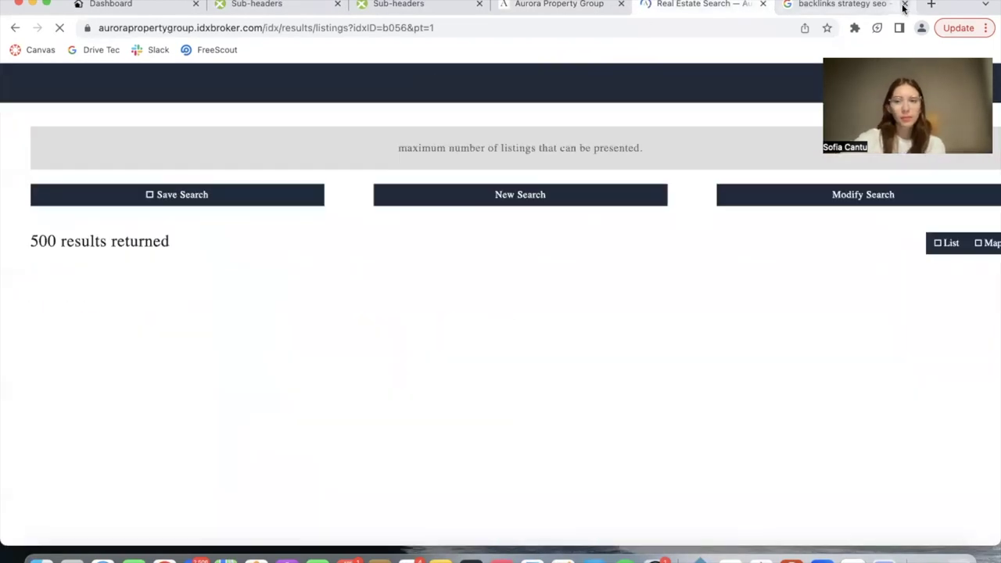
{"action": "left_click", "coordinate": [906, 4]}
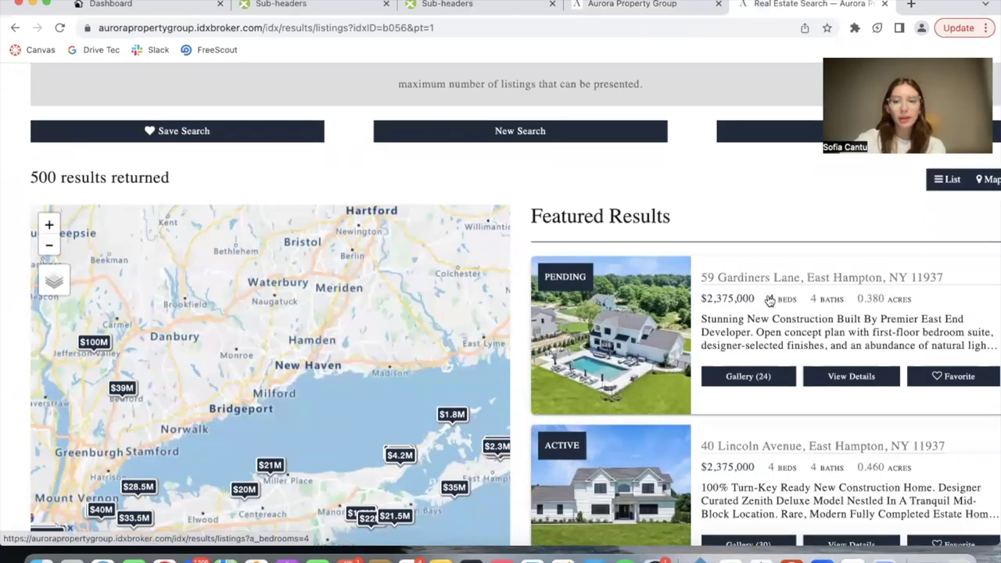
{"action": "scroll", "coordinate": [868, 301], "scroll_direction": "down", "scroll_amount": 1}
{"action": "scroll", "coordinate": [868, 303], "scroll_direction": "down", "scroll_amount": 2}
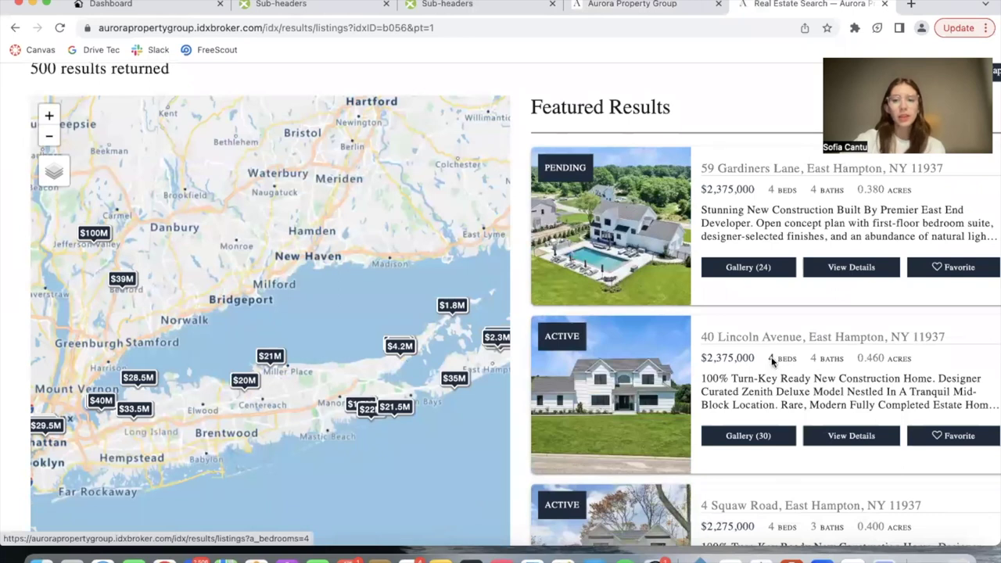
{"action": "left_click", "coordinate": [772, 361]}
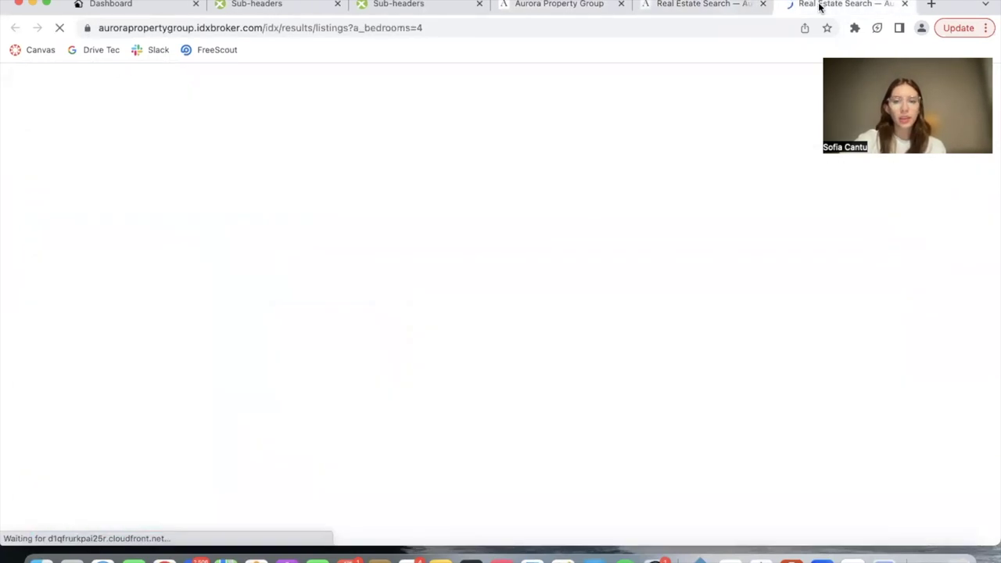
{"action": "left_click", "coordinate": [820, 5]}
{"action": "scroll", "coordinate": [463, 295], "scroll_direction": "down", "scroll_amount": 10}
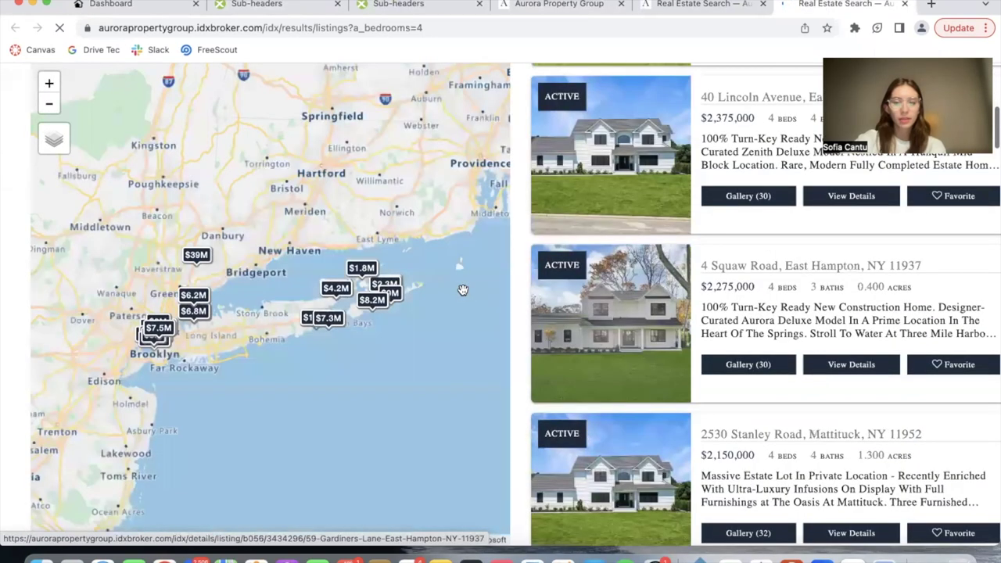
{"action": "scroll", "coordinate": [463, 290], "scroll_direction": "down", "scroll_amount": 5}
{"action": "scroll", "coordinate": [463, 290], "scroll_direction": "up", "scroll_amount": 2}
{"action": "key", "text": "ctrl+w"}
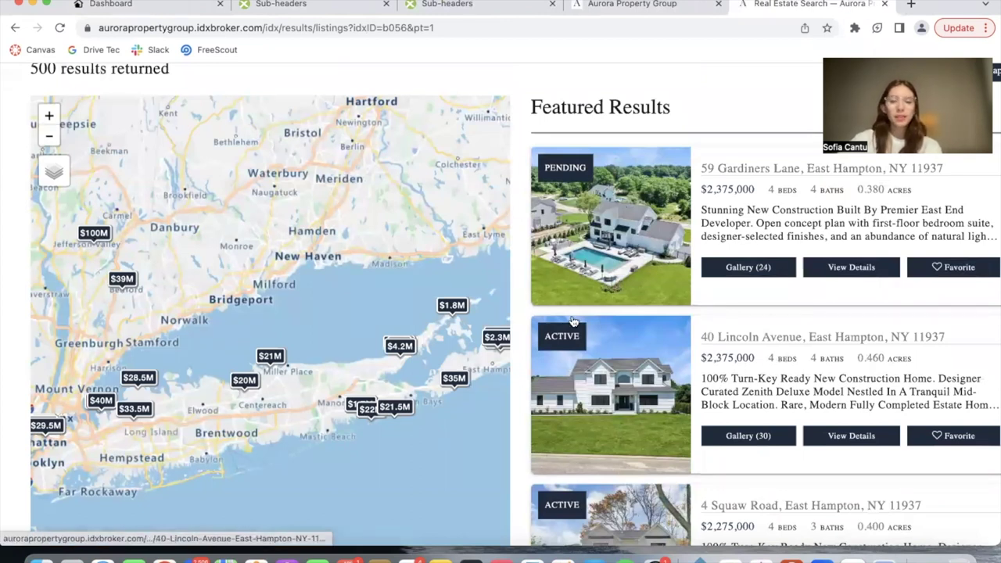
- Open the '4 beds' link again, browse the a_bedrooms=4 results, then close that tab
{"action": "left_click", "coordinate": [771, 362]}
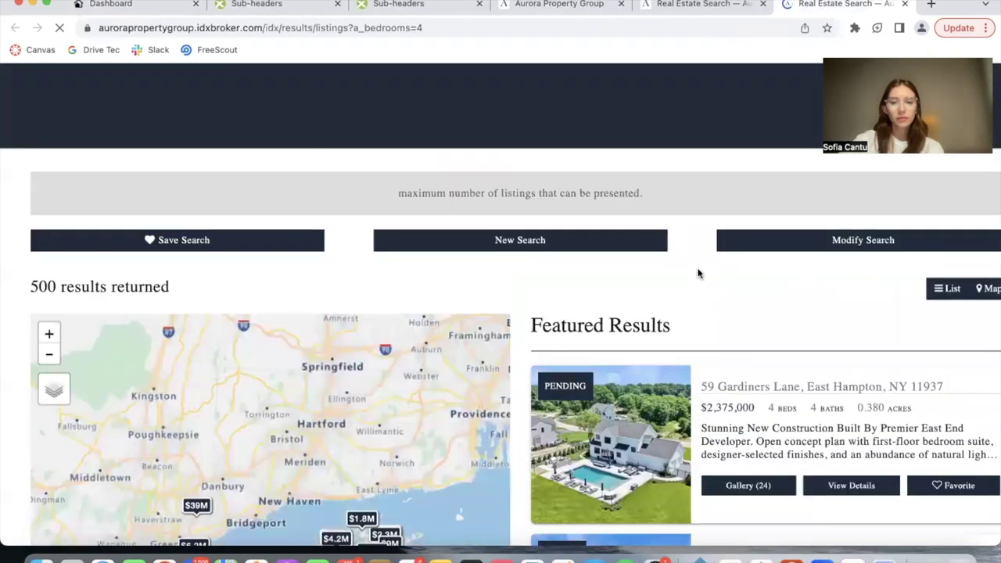
{"action": "scroll", "coordinate": [699, 272], "scroll_direction": "down", "scroll_amount": 5}
{"action": "scroll", "coordinate": [698, 273], "scroll_direction": "down", "scroll_amount": 3}
{"action": "scroll", "coordinate": [635, 339], "scroll_direction": "up", "scroll_amount": 15}
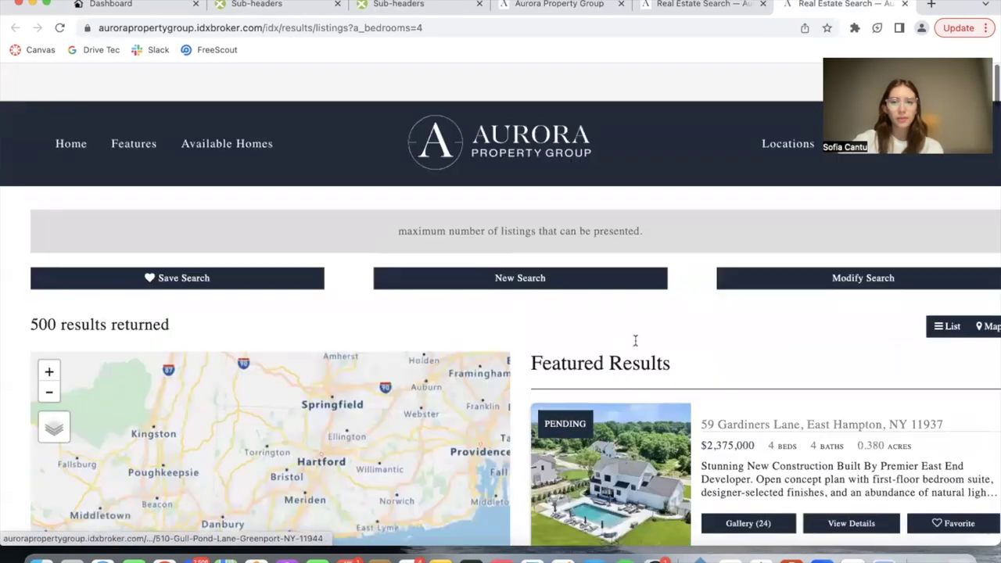
{"action": "scroll", "coordinate": [833, 422], "scroll_direction": "down", "scroll_amount": 1}
{"action": "scroll", "coordinate": [844, 296], "scroll_direction": "down", "scroll_amount": 3}
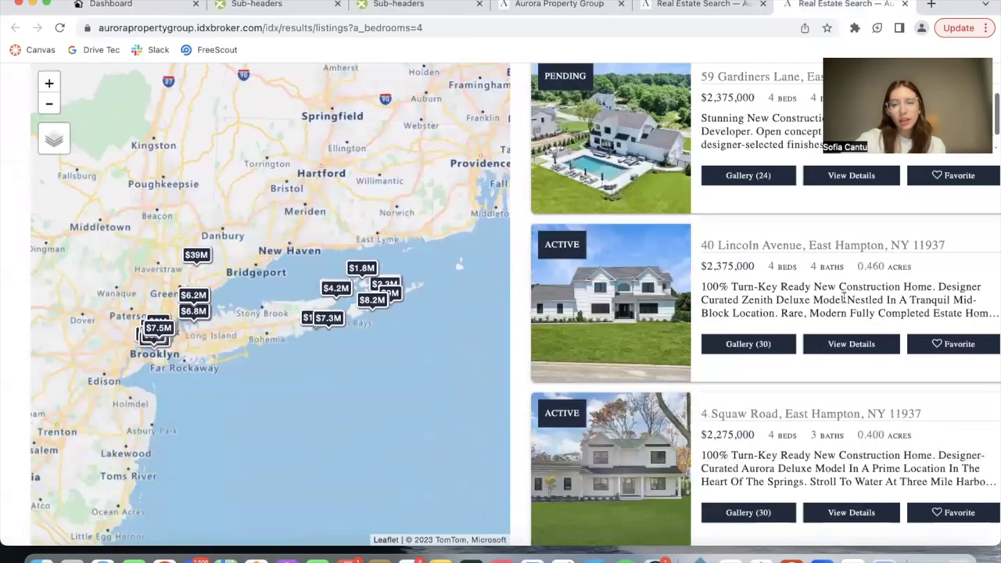
{"action": "scroll", "coordinate": [852, 397], "scroll_direction": "down", "scroll_amount": 4}
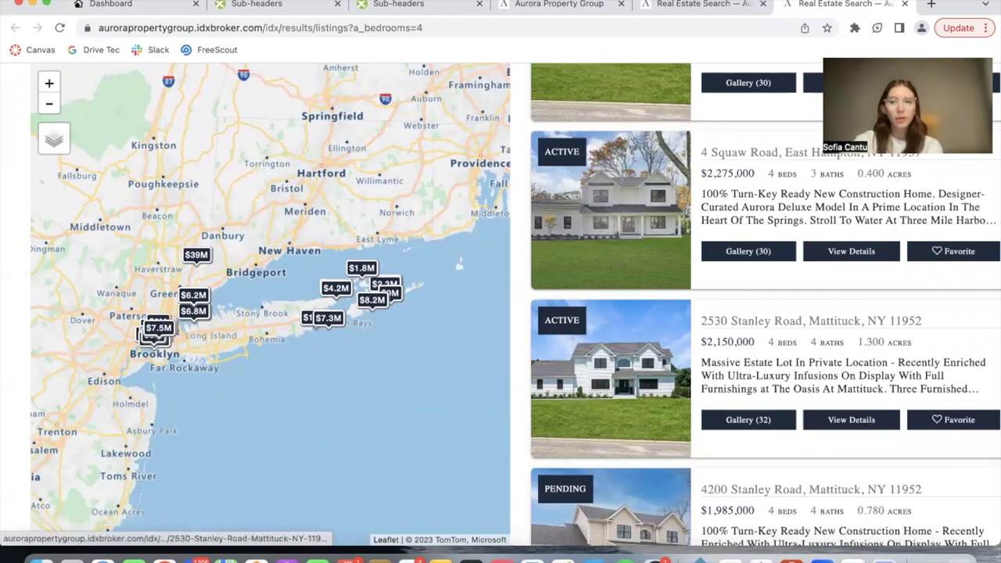
{"action": "left_click", "coordinate": [906, 4]}
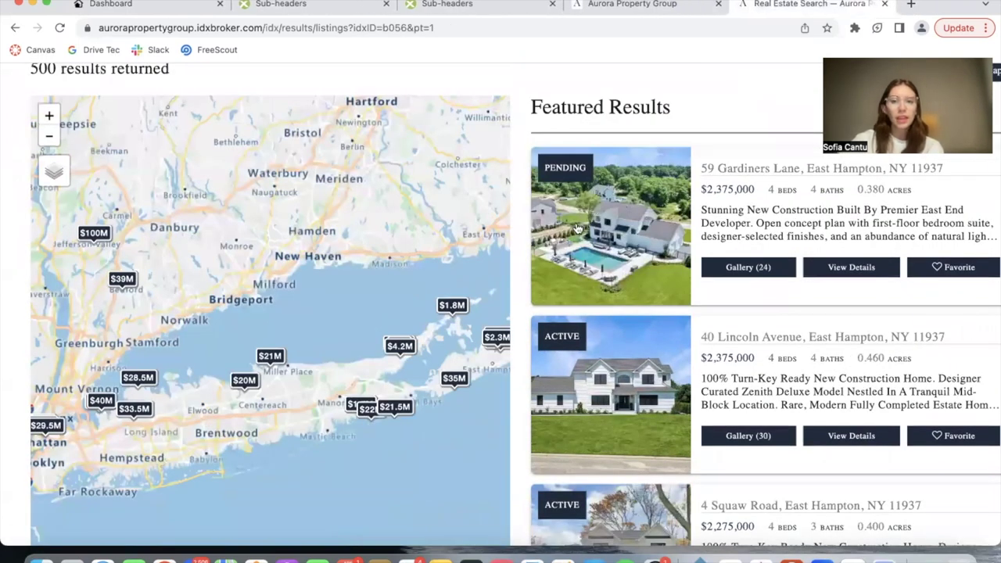
{"action": "left_click", "coordinate": [605, 239]}
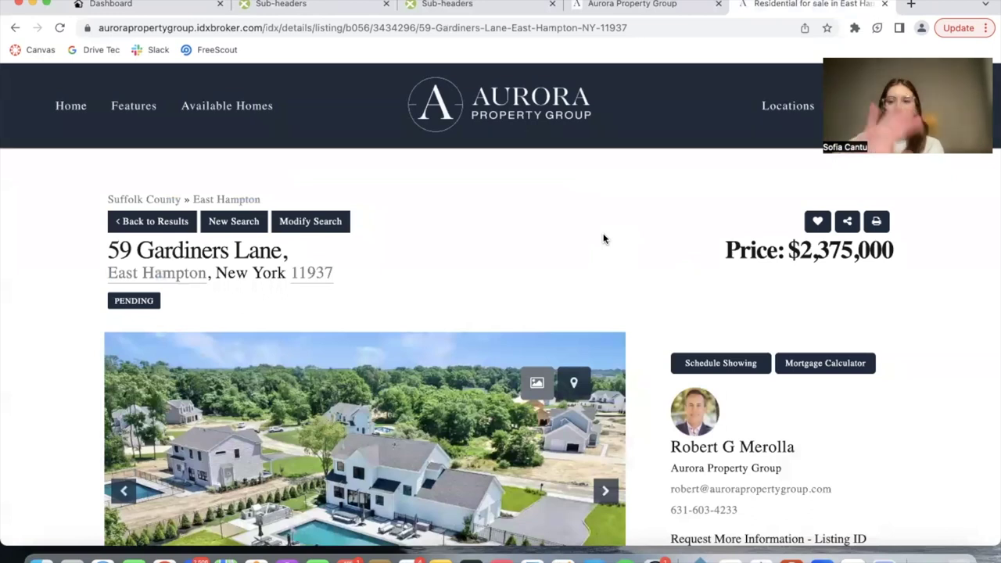
{"action": "scroll", "coordinate": [582, 233], "scroll_direction": "down", "scroll_amount": 5}
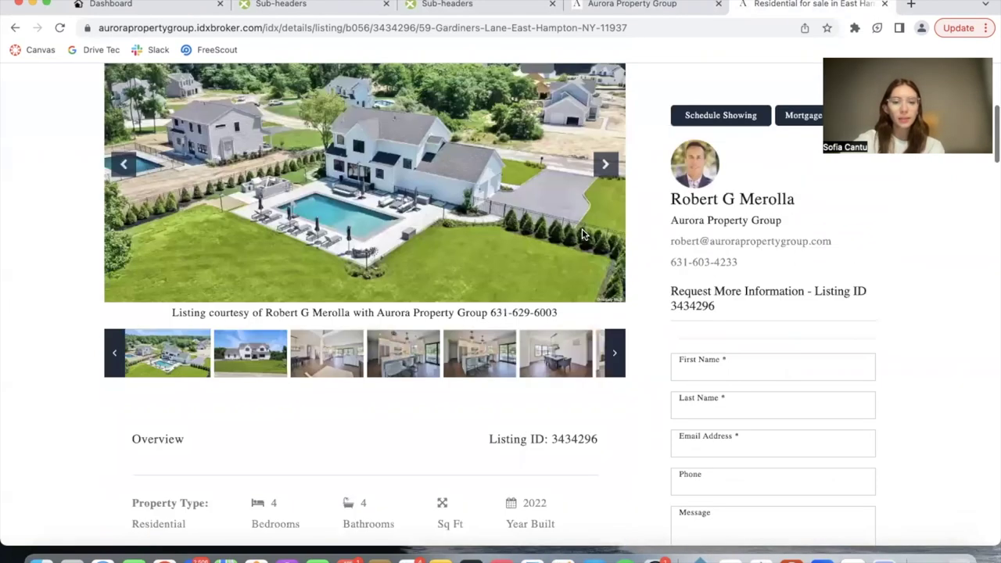
{"action": "scroll", "coordinate": [582, 233], "scroll_direction": "down", "scroll_amount": 10}
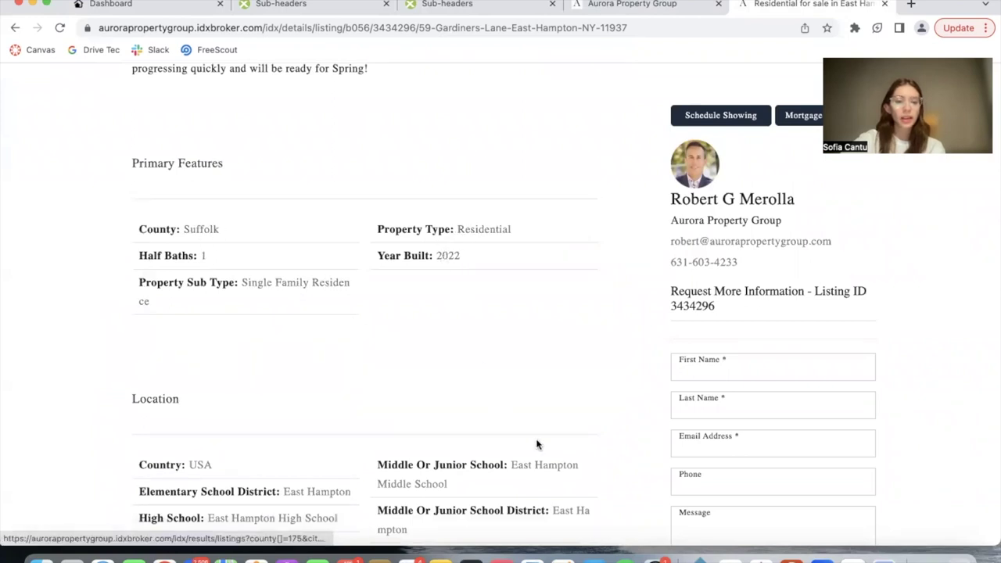
{"action": "scroll", "coordinate": [554, 465], "scroll_direction": "down", "scroll_amount": 1}
{"action": "scroll", "coordinate": [554, 464], "scroll_direction": "down", "scroll_amount": 5}
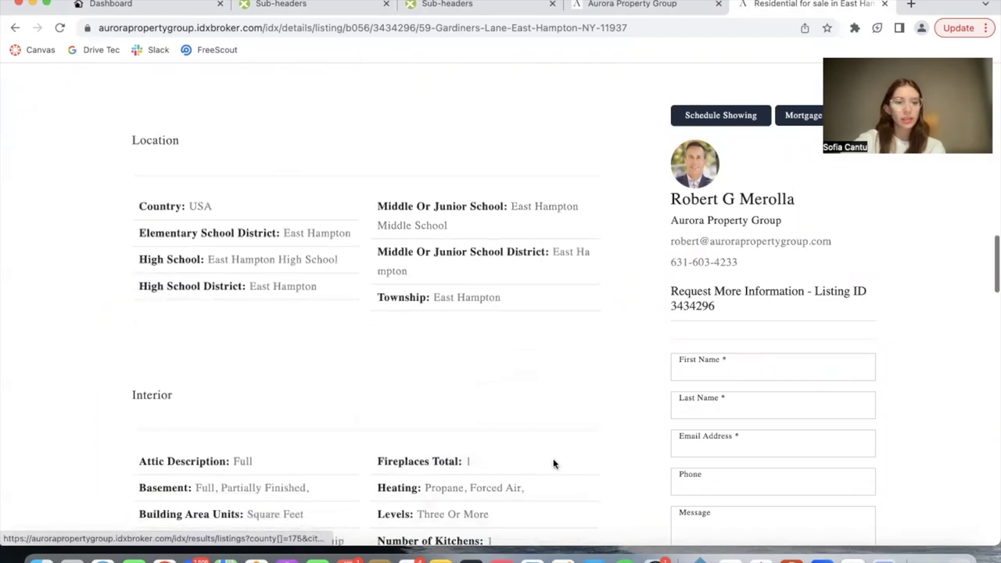
{"action": "left_click", "coordinate": [290, 263]}
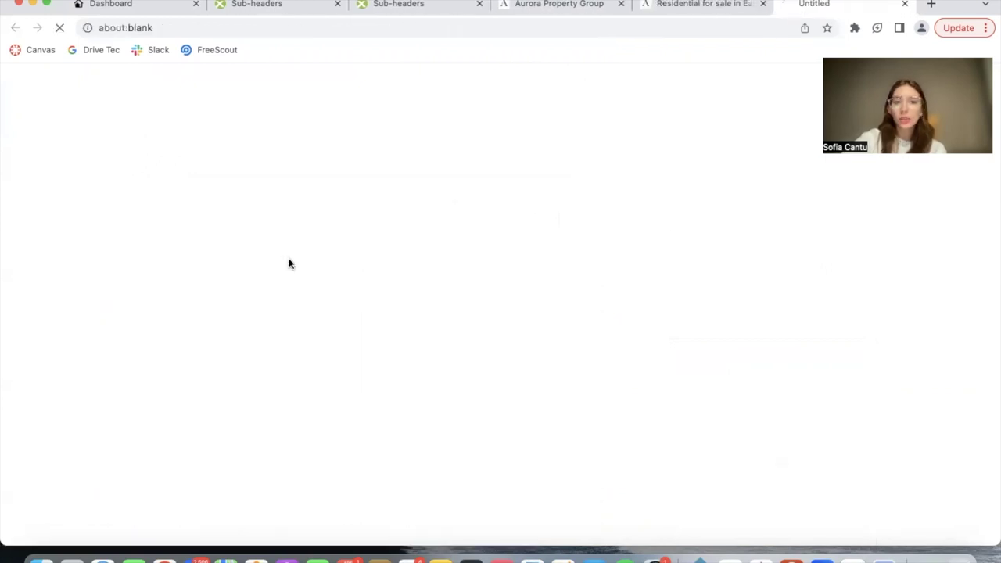
- Scroll through the 108 East Hampton High School results, close that tab, and scroll the listing
{"action": "left_click", "coordinate": [716, 6]}
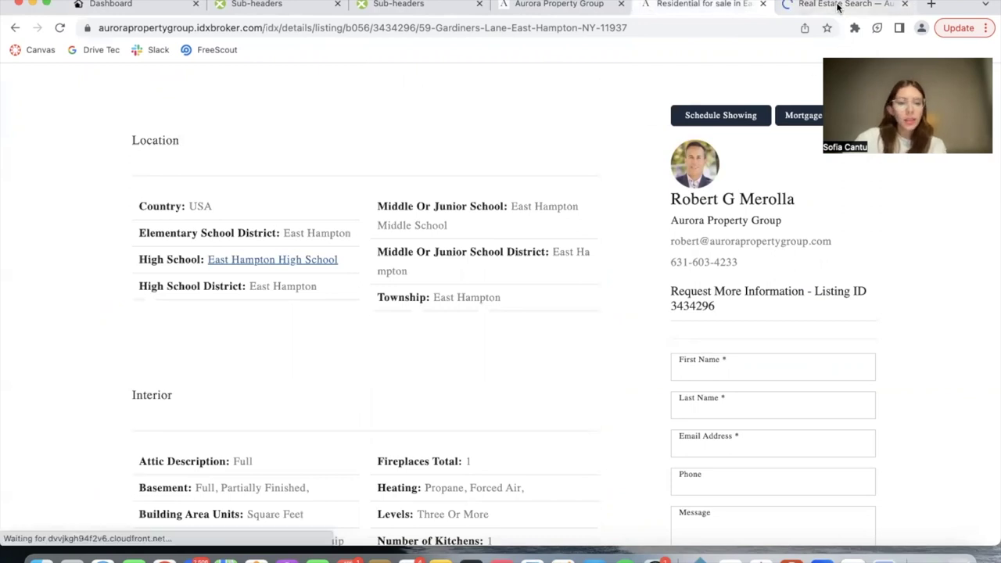
{"action": "left_click", "coordinate": [839, 7]}
{"action": "scroll", "coordinate": [694, 309], "scroll_direction": "down", "scroll_amount": 2}
{"action": "scroll", "coordinate": [693, 309], "scroll_direction": "down", "scroll_amount": 10}
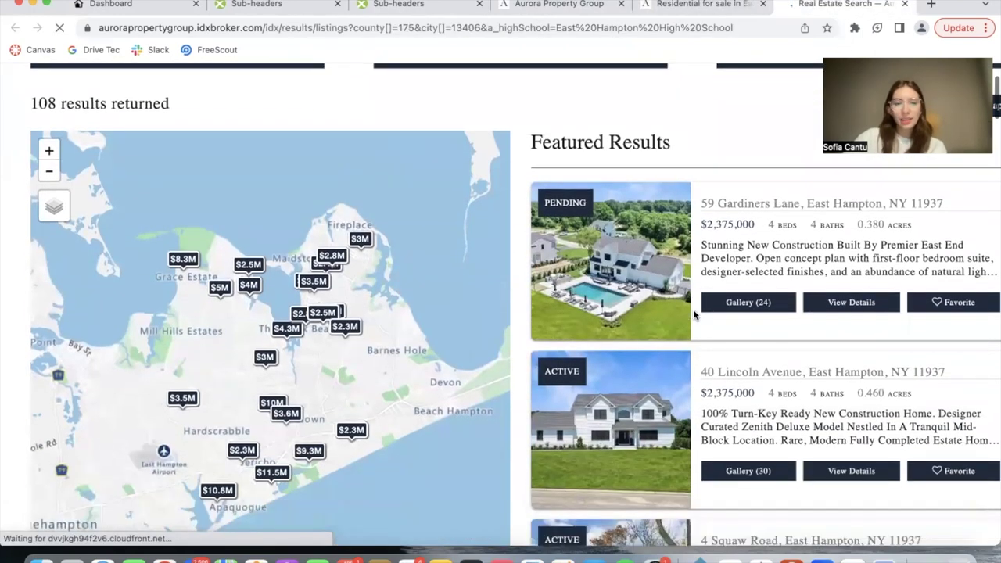
{"action": "scroll", "coordinate": [694, 309], "scroll_direction": "down", "scroll_amount": 10}
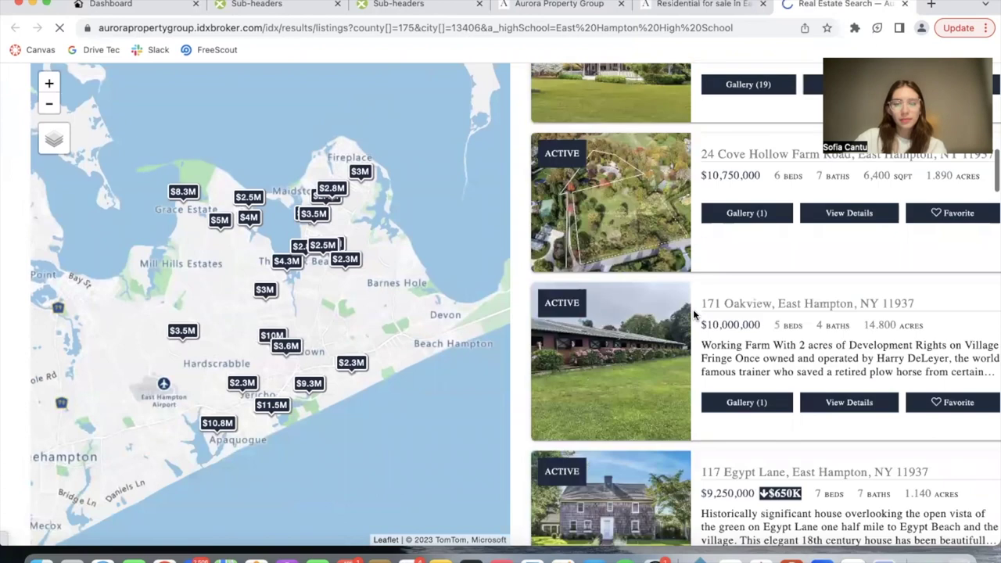
{"action": "scroll", "coordinate": [693, 314], "scroll_direction": "down", "scroll_amount": 5}
{"action": "left_click", "coordinate": [905, 5]}
{"action": "scroll", "coordinate": [418, 354], "scroll_direction": "down", "scroll_amount": 6}
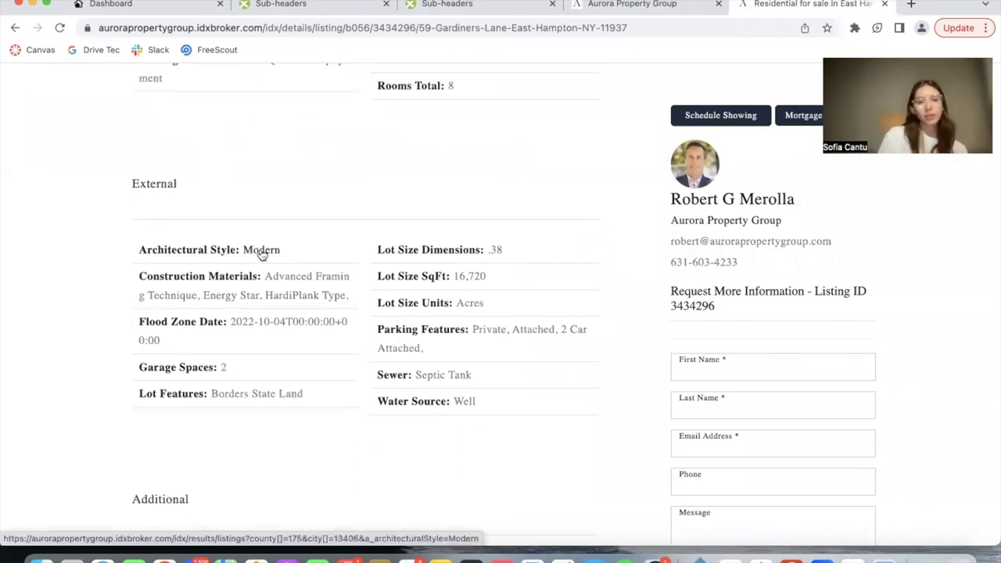
- Open the 'Modern' Architectural Style link and browse its 6 East Hampton results
{"action": "left_click", "coordinate": [260, 252]}
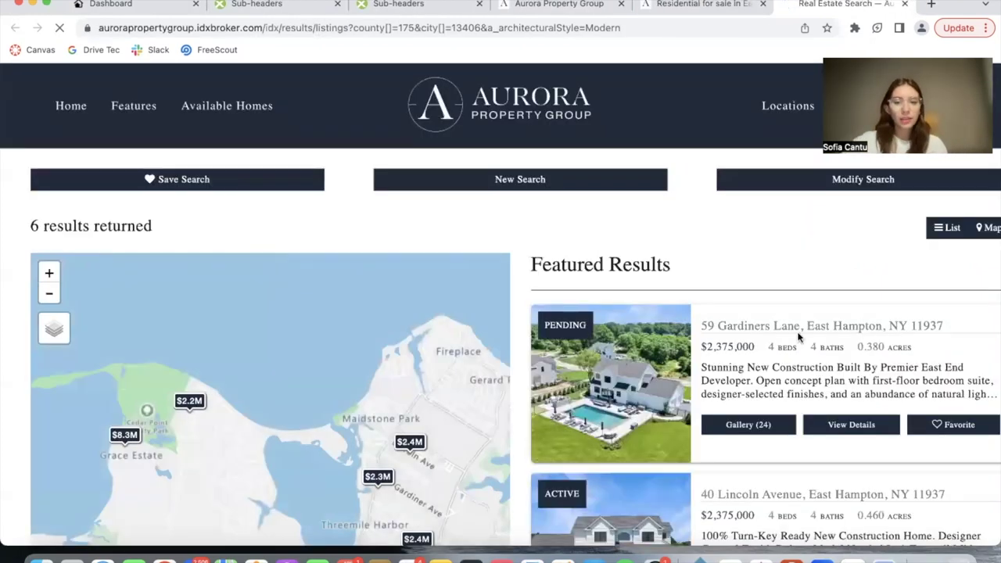
{"action": "scroll", "coordinate": [798, 337], "scroll_direction": "down", "scroll_amount": 3}
{"action": "scroll", "coordinate": [799, 337], "scroll_direction": "down", "scroll_amount": 1}
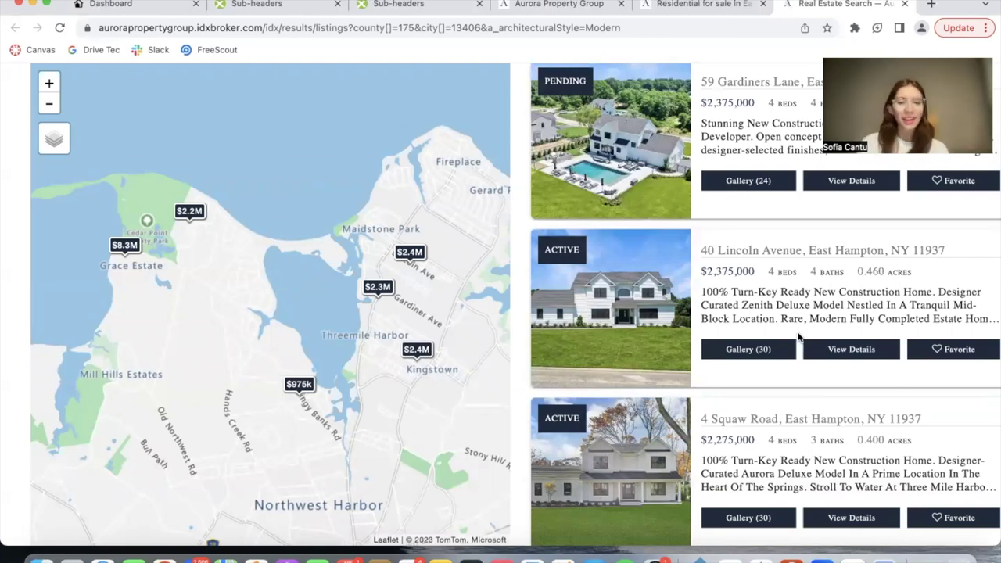
{"action": "scroll", "coordinate": [762, 419], "scroll_direction": "down", "scroll_amount": 3}
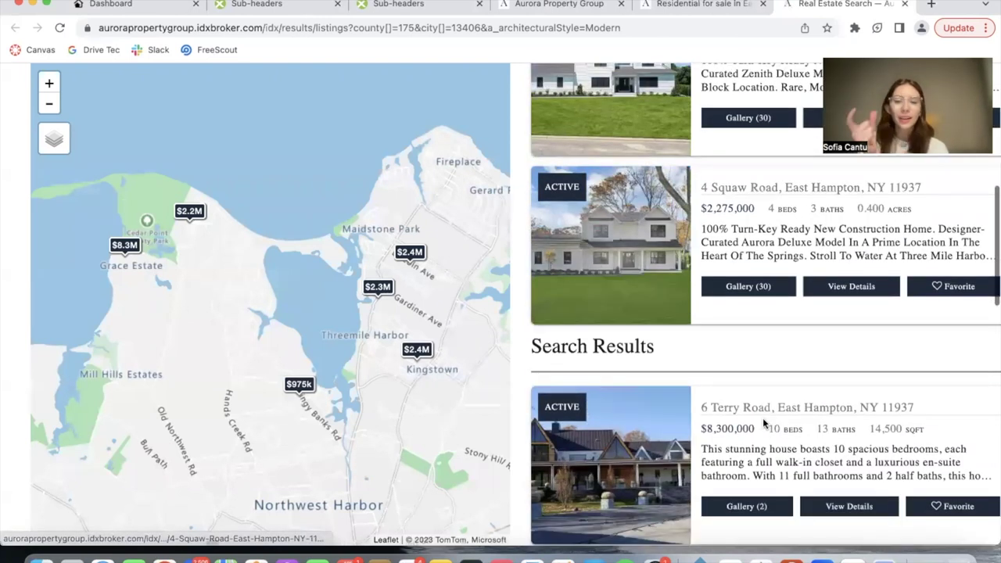
{"action": "scroll", "coordinate": [764, 424], "scroll_direction": "down", "scroll_amount": 8}
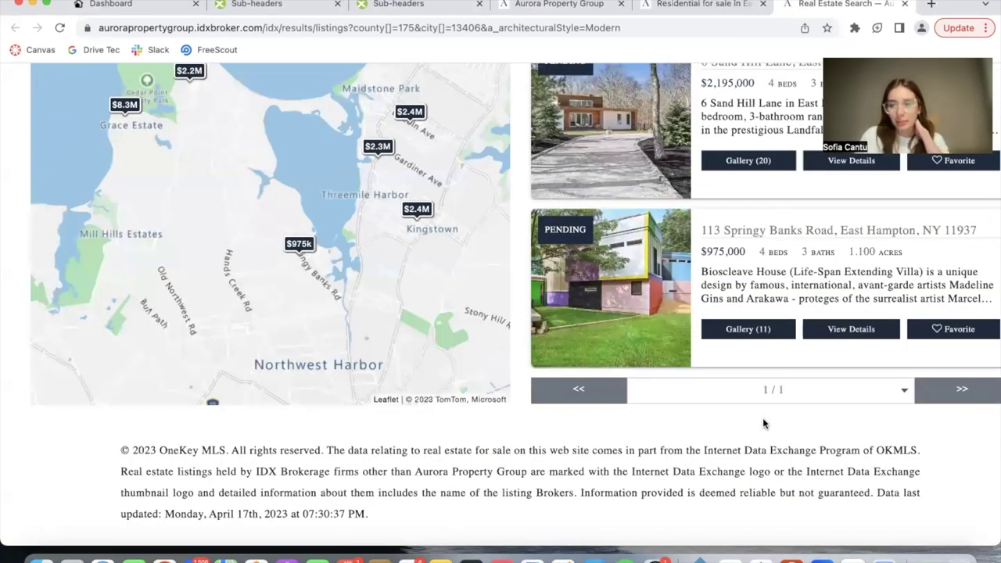
{"action": "scroll", "coordinate": [764, 423], "scroll_direction": "up", "scroll_amount": 1}
{"action": "scroll", "coordinate": [764, 423], "scroll_direction": "up", "scroll_amount": 5}
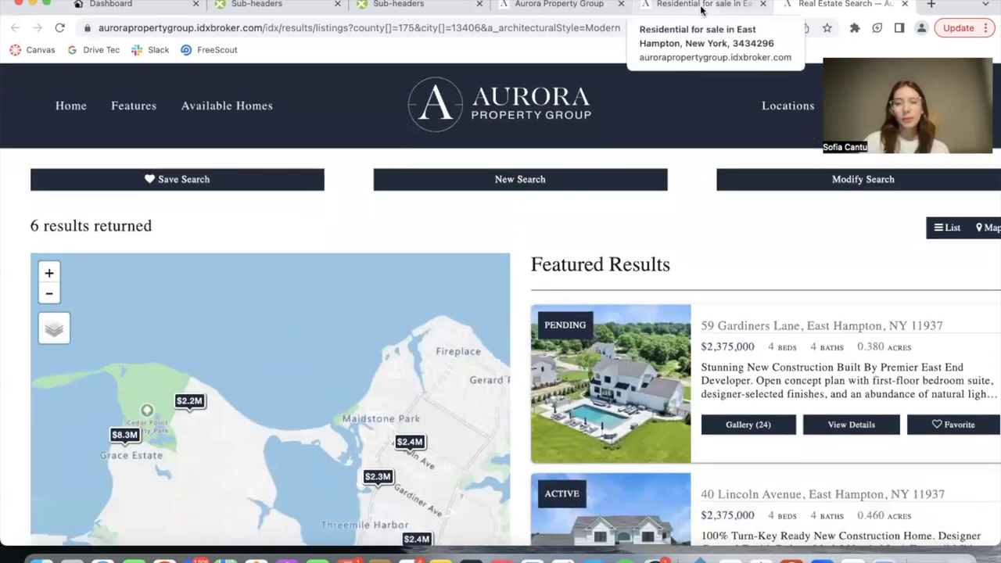
{"action": "left_click", "coordinate": [702, 7]}
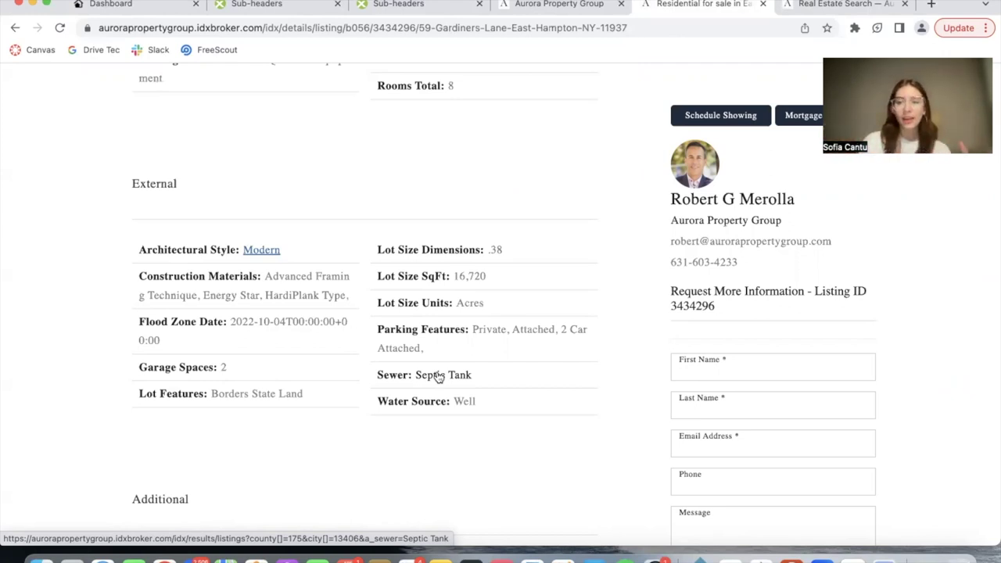
{"action": "key", "text": "ctrl+Tab"}
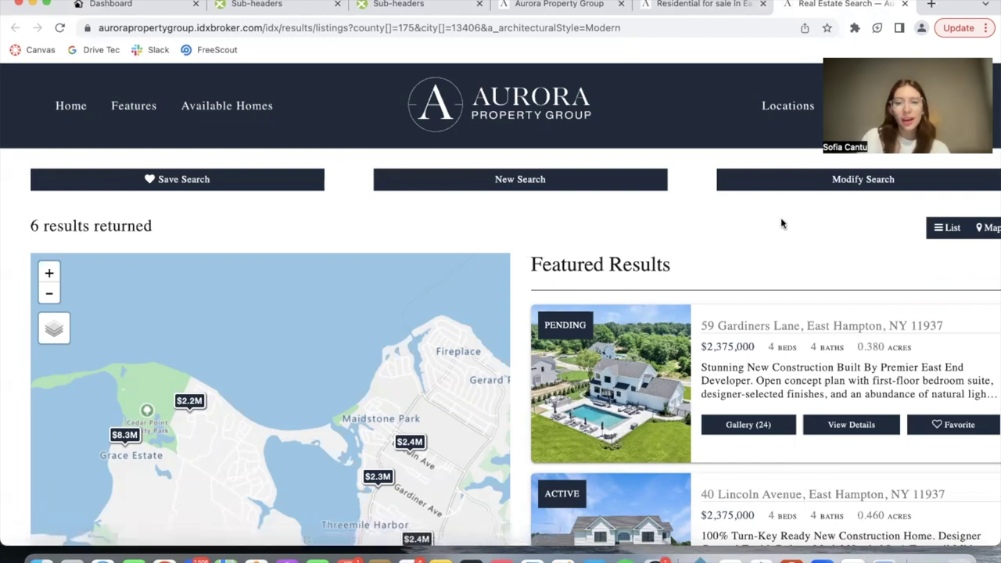
{"action": "scroll", "coordinate": [773, 323], "scroll_direction": "down", "scroll_amount": 4}
{"action": "scroll", "coordinate": [773, 324], "scroll_direction": "down", "scroll_amount": 3}
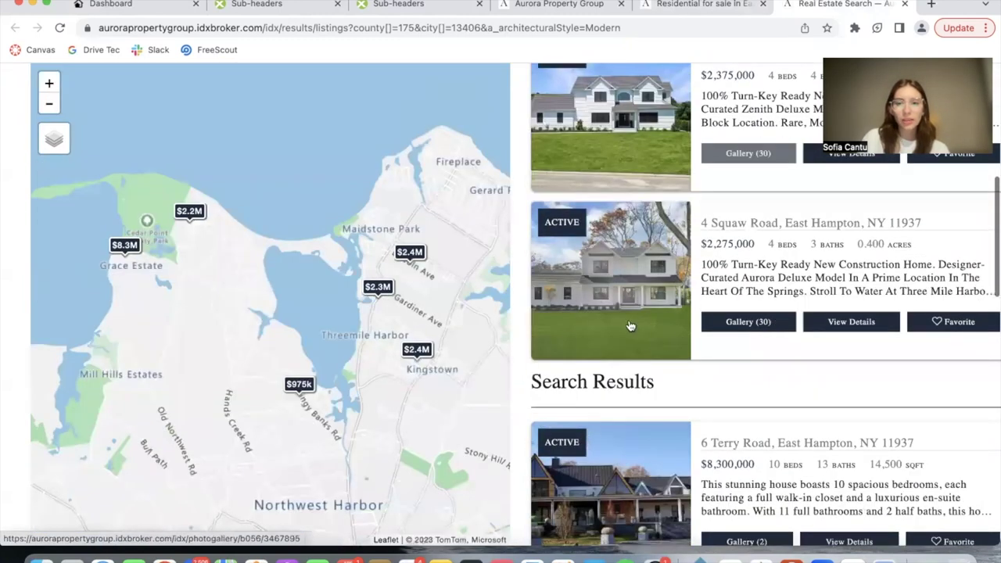
{"action": "left_click", "coordinate": [620, 309]}
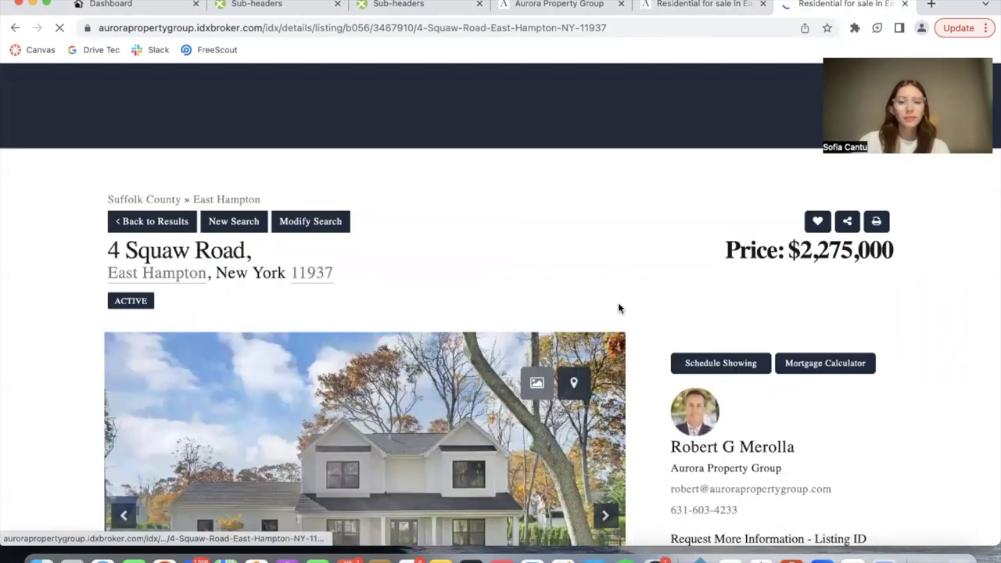
{"action": "scroll", "coordinate": [618, 308], "scroll_direction": "down", "scroll_amount": 10}
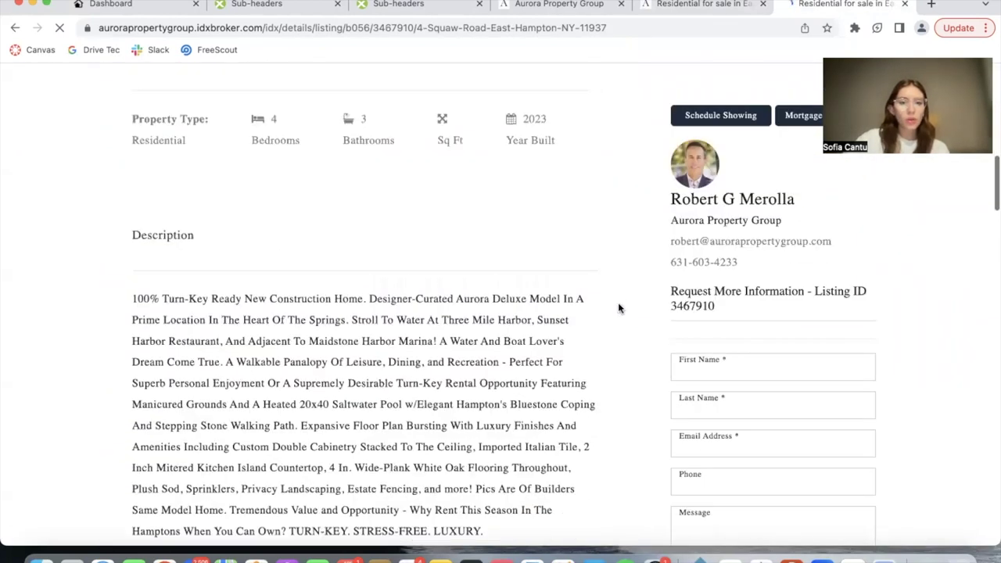
{"action": "left_click", "coordinate": [535, 122]}
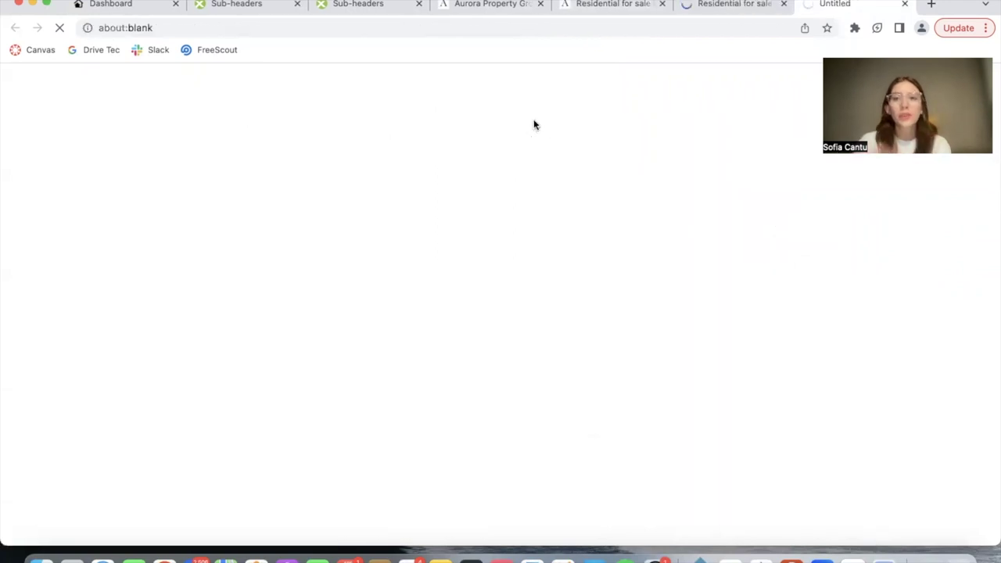
{"action": "key", "text": "super+w"}
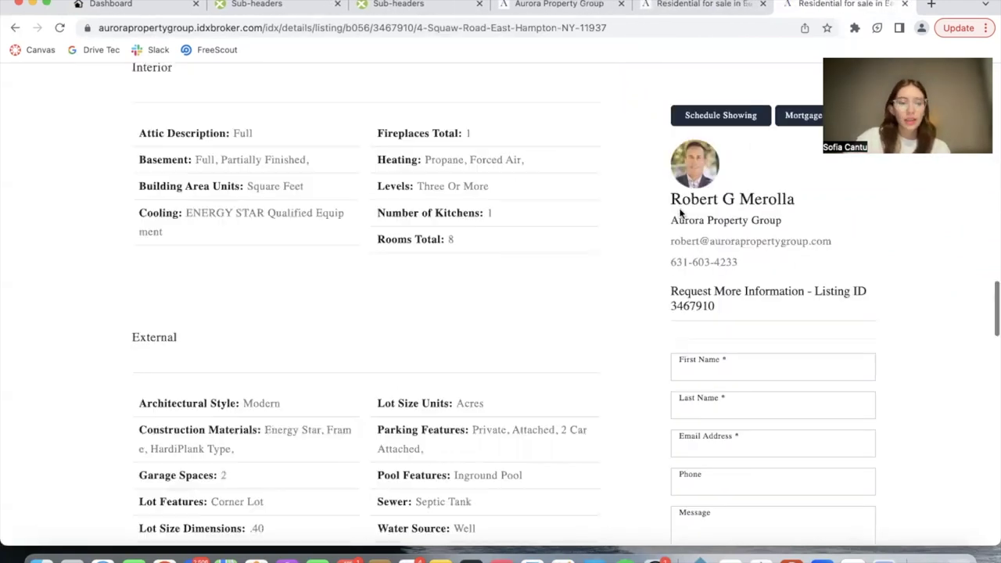
- Open the 'Rooms Total: 8' link showing 14 results, then return to SEO Links settings
{"action": "scroll", "coordinate": [680, 213], "scroll_direction": "down", "scroll_amount": 3}
{"action": "scroll", "coordinate": [680, 213], "scroll_direction": "down", "scroll_amount": 5}
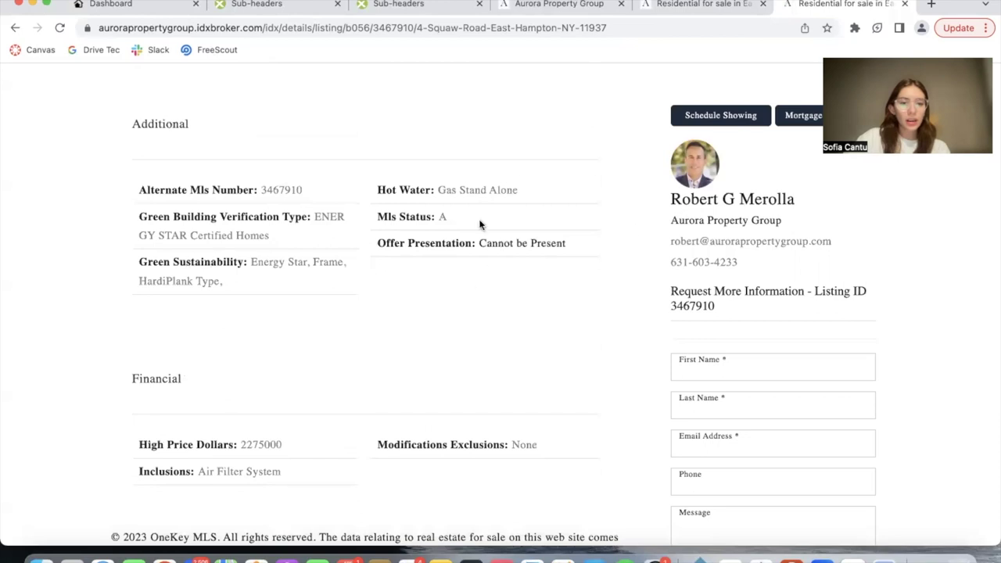
{"action": "scroll", "coordinate": [473, 193], "scroll_direction": "down", "scroll_amount": 2}
{"action": "scroll", "coordinate": [441, 351], "scroll_direction": "up", "scroll_amount": 5}
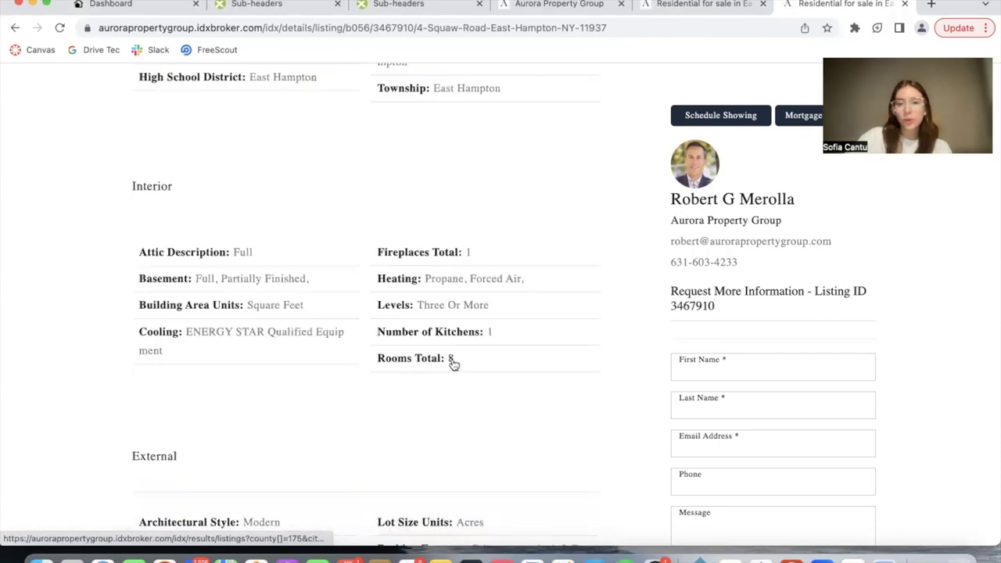
{"action": "left_click", "coordinate": [454, 362]}
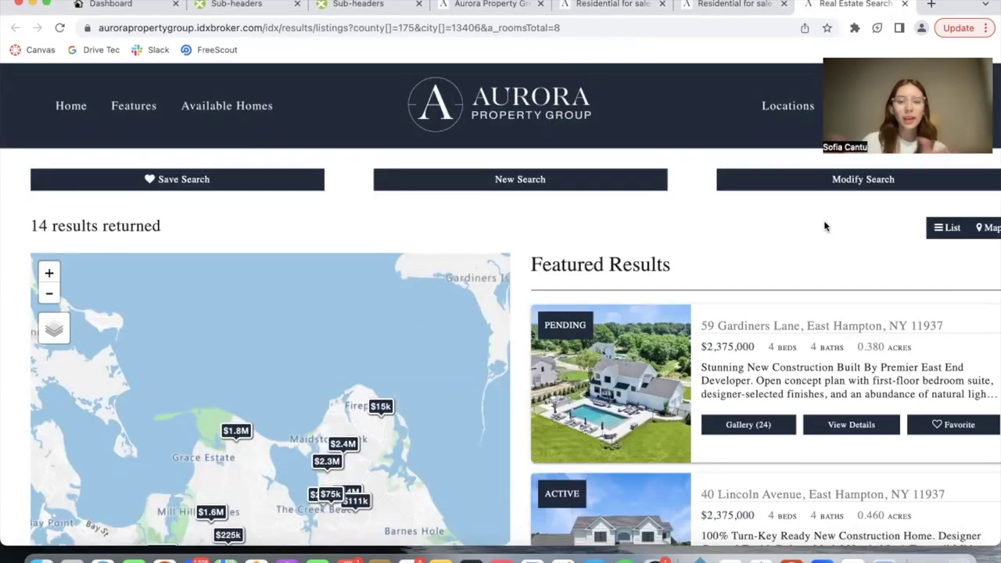
{"action": "scroll", "coordinate": [824, 227], "scroll_direction": "down", "scroll_amount": 5}
{"action": "scroll", "coordinate": [825, 227], "scroll_direction": "up", "scroll_amount": 5}
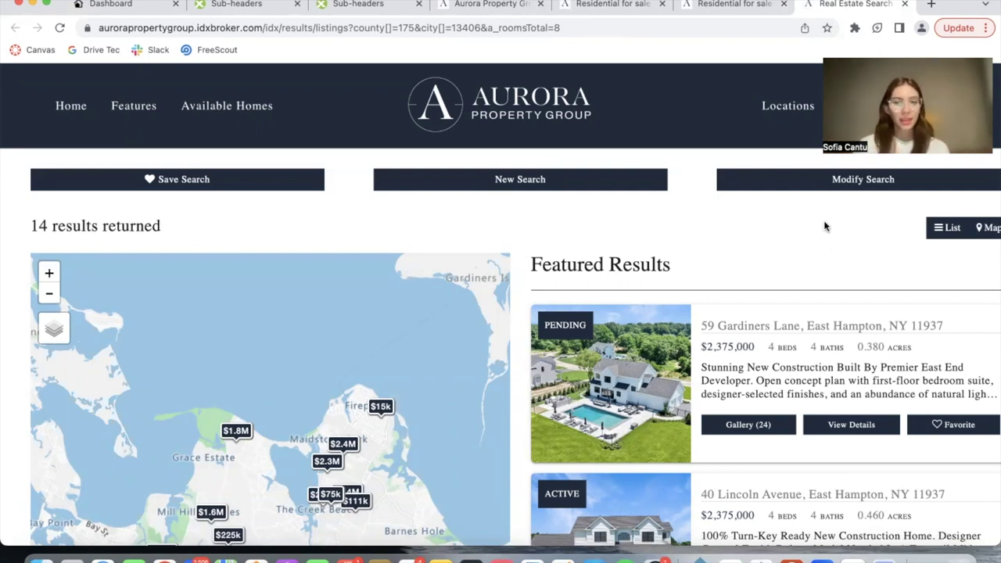
{"action": "left_click", "coordinate": [110, 4]}
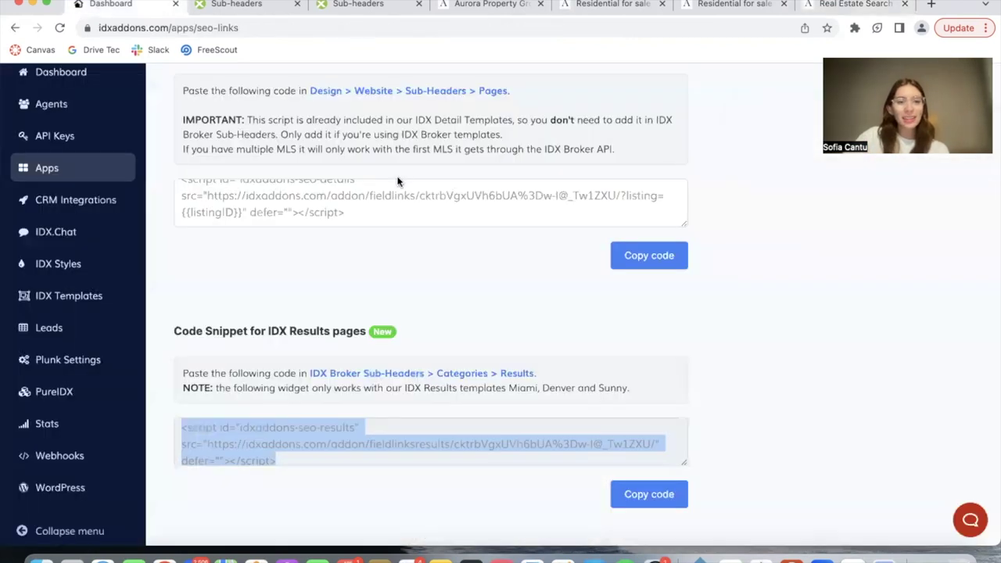
{"action": "scroll", "coordinate": [397, 181], "scroll_direction": "up", "scroll_amount": 10}
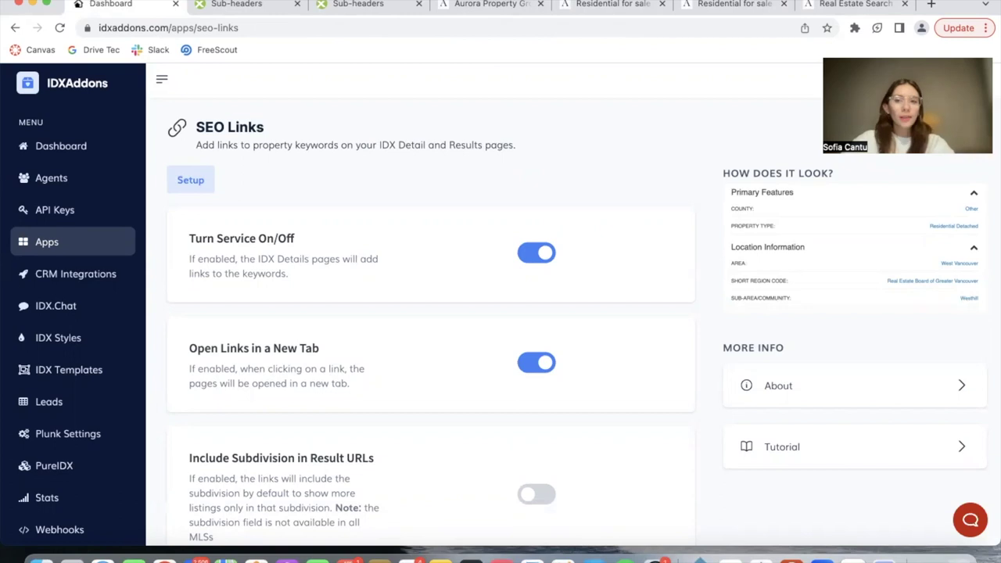
- Load idxaddons.com in a new tab
{"action": "left_click", "coordinate": [929, 4]}
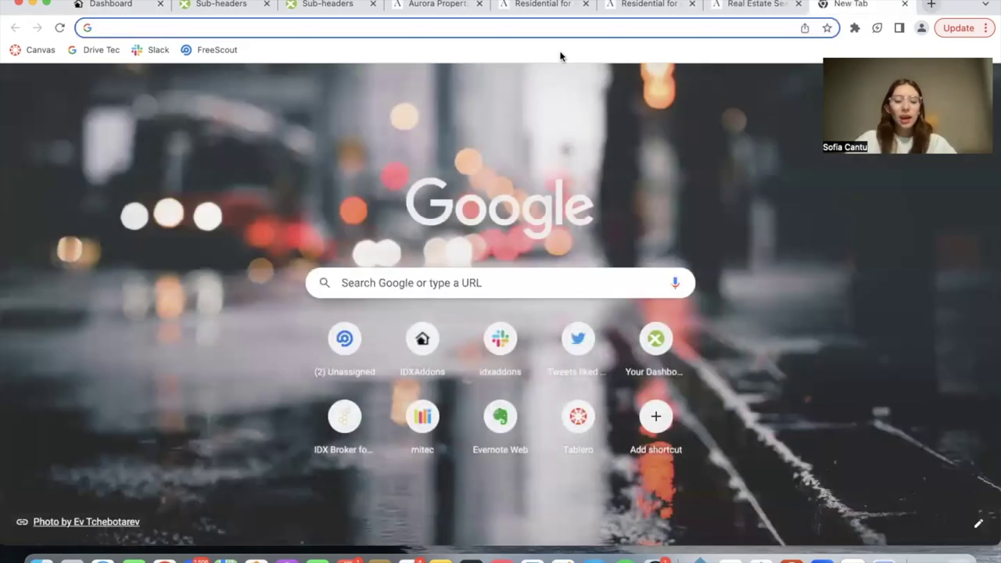
{"action": "type", "text": "idxa"}
{"action": "key", "text": "Return"}
- Go to realtycandy.com/free via the 'realty' address bar suggestion
{"action": "left_click", "coordinate": [207, 30]}
{"action": "type", "text": "realty"}
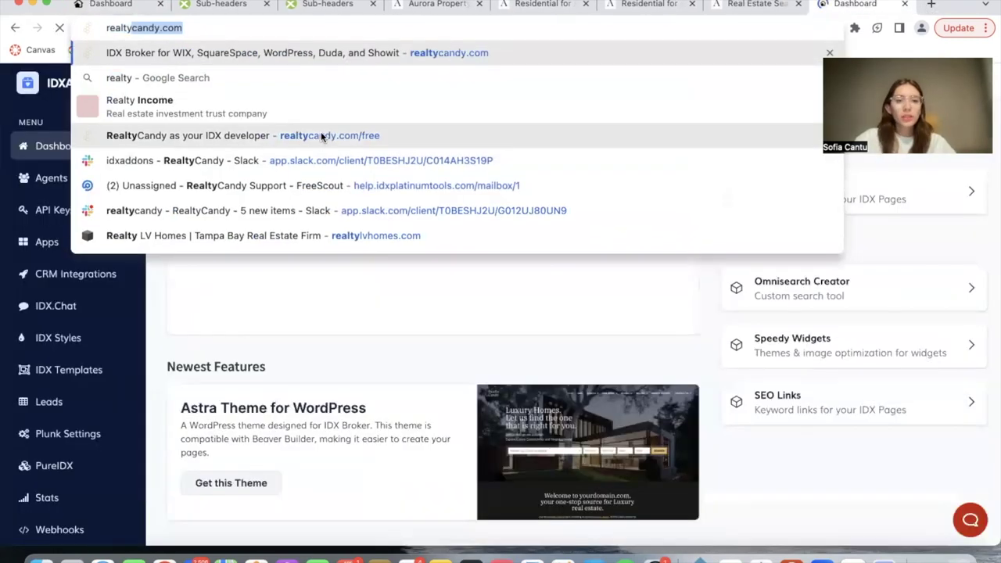
{"action": "left_click", "coordinate": [321, 134]}
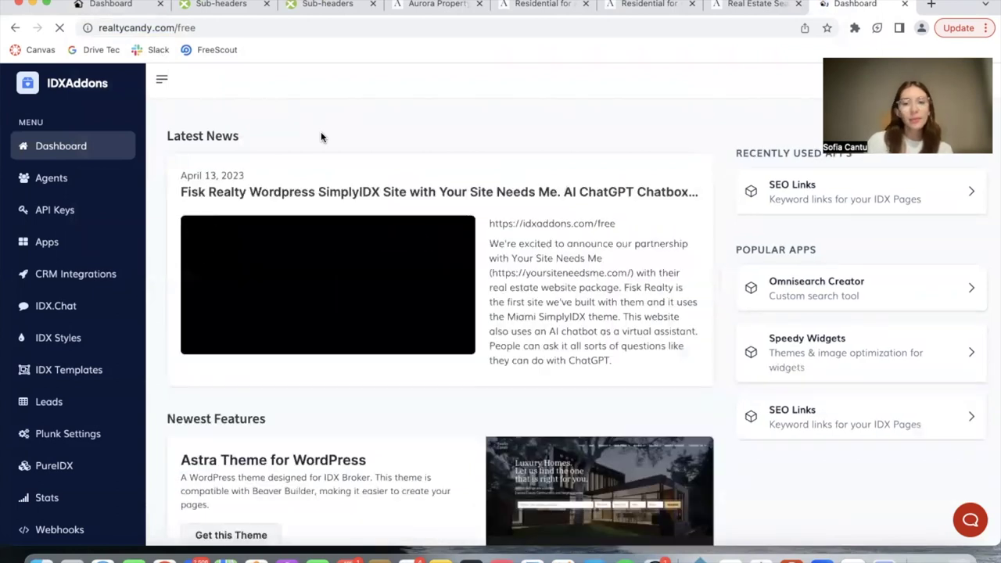